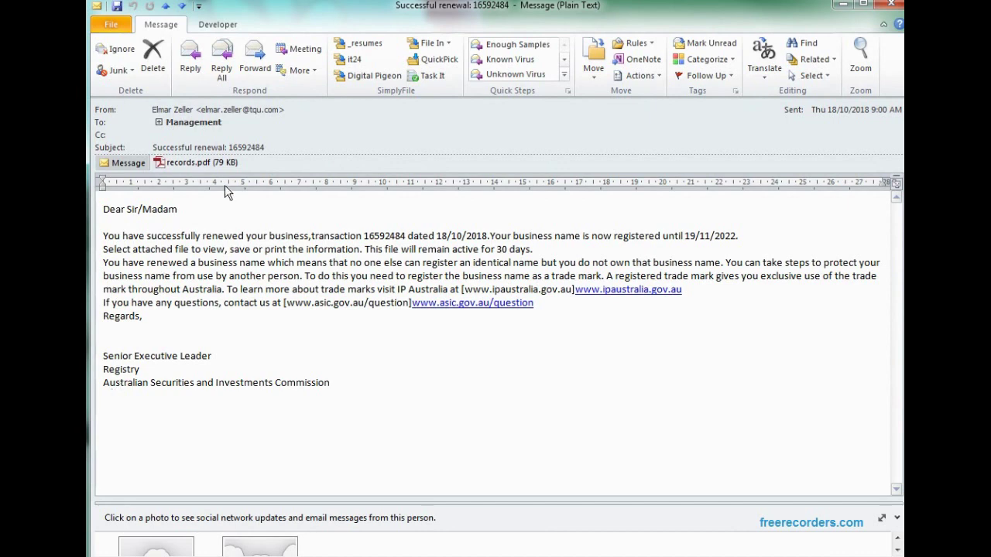
# View the details of the records.pdf attachment in the renewal email and return to the message text.
pyautogui.click(204, 164)
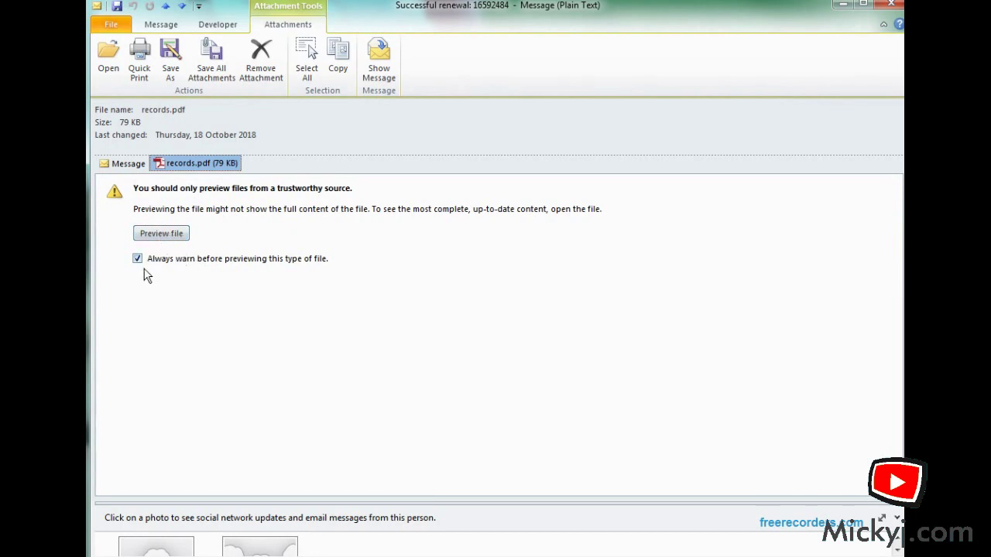
pyautogui.click(138, 170)
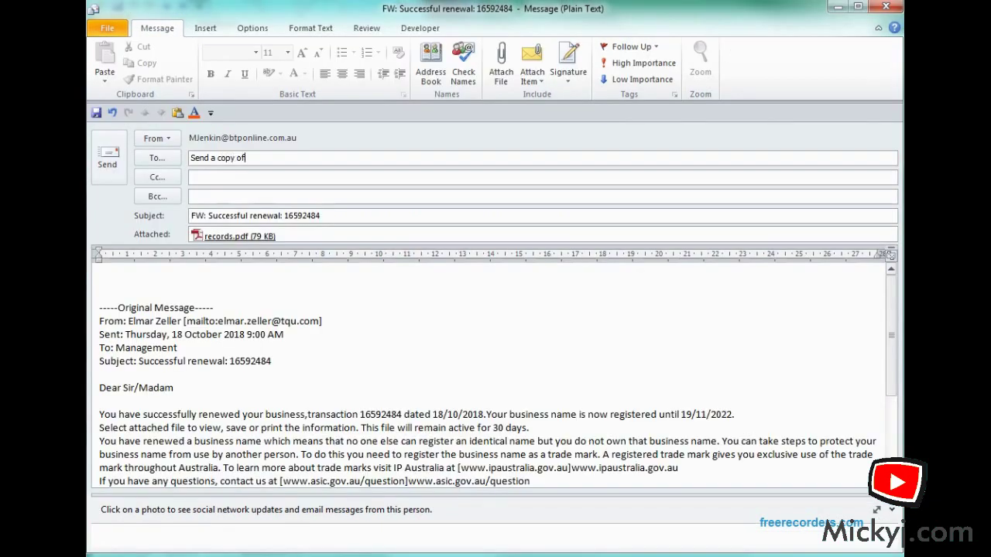
# Continue the note "Send a copy of this to my" in the recipient field of the forwarded renewal email.
pyautogui.write('this to m,y')
pyautogui.write('ther')
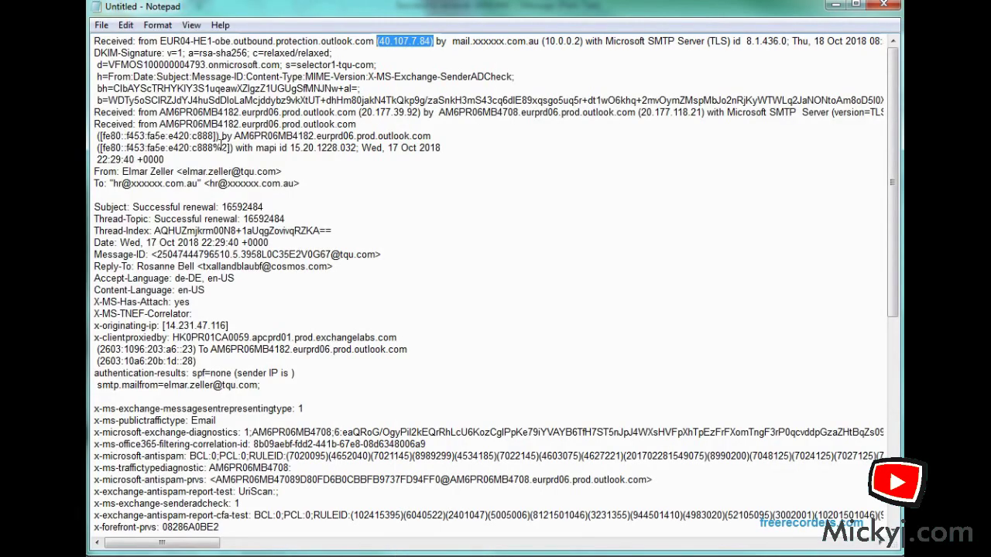
# Highlight the sender in the From header and the Reply-To line, and insert three blank lines below Reply-To.
pyautogui.moveTo(122, 175); pyautogui.dragTo(325, 176)
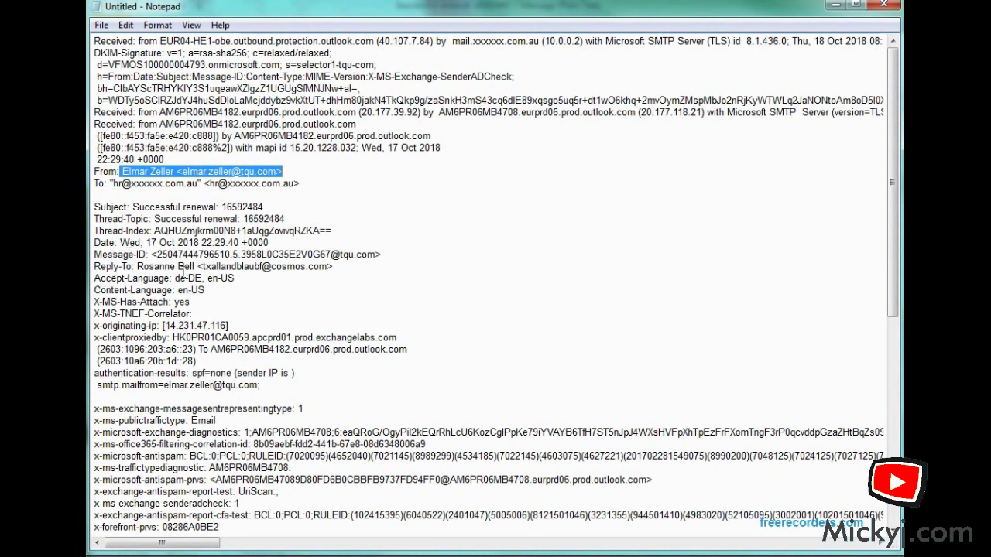
pyautogui.moveTo(94, 268); pyautogui.dragTo(360, 273)
pyautogui.click(360, 274)
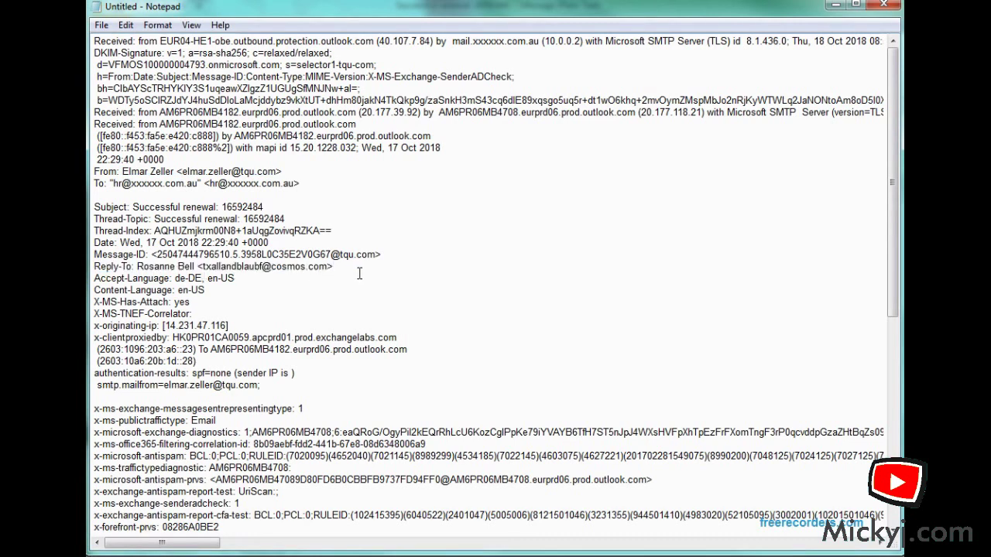
pyautogui.press('Return')
pyautogui.press('Return')
pyautogui.press('Return')
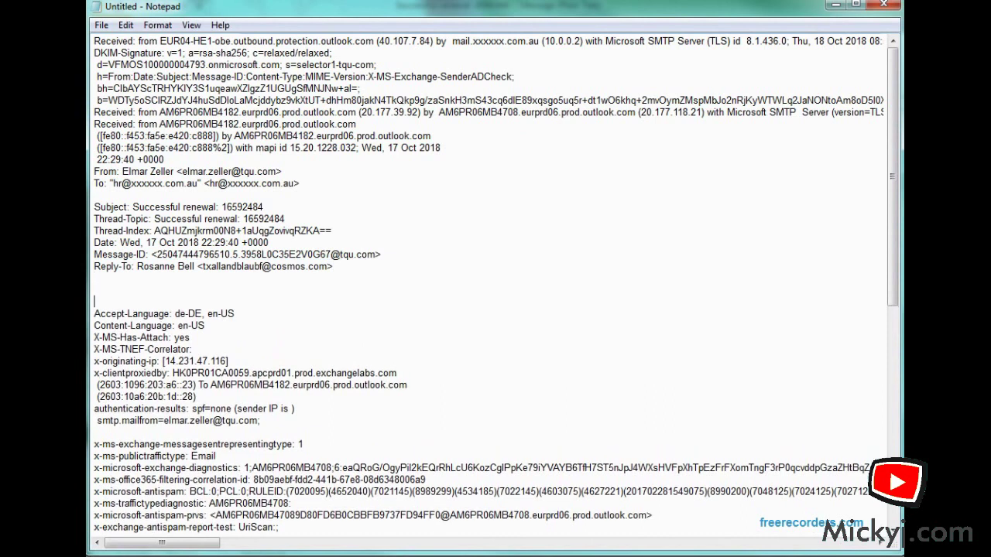
# Copy the From line directly beneath the Reply-To line, and add a blank line above the pair.
pyautogui.moveTo(281, 171); pyautogui.dragTo(93, 171)
pyautogui.hotkey('ctrl', 'c')
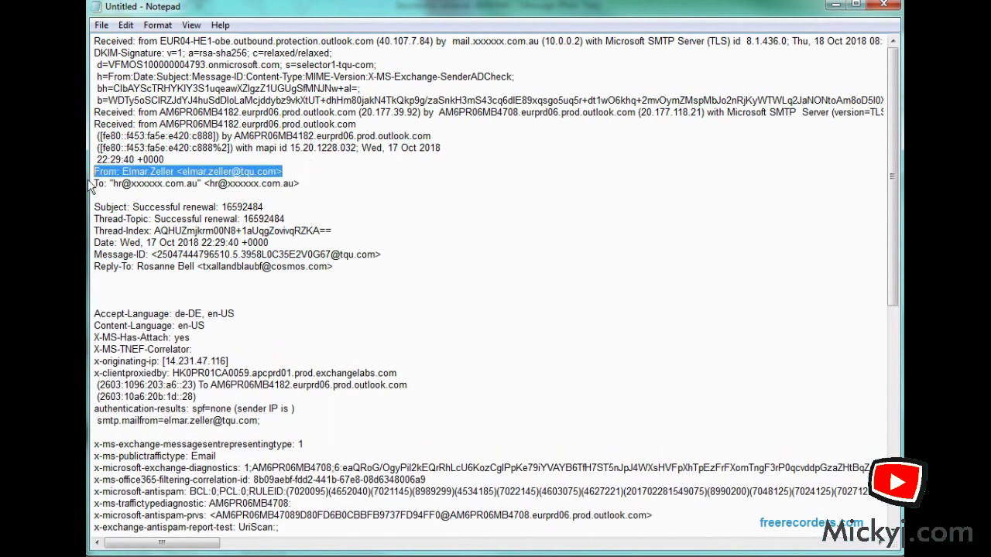
pyautogui.click(112, 278)
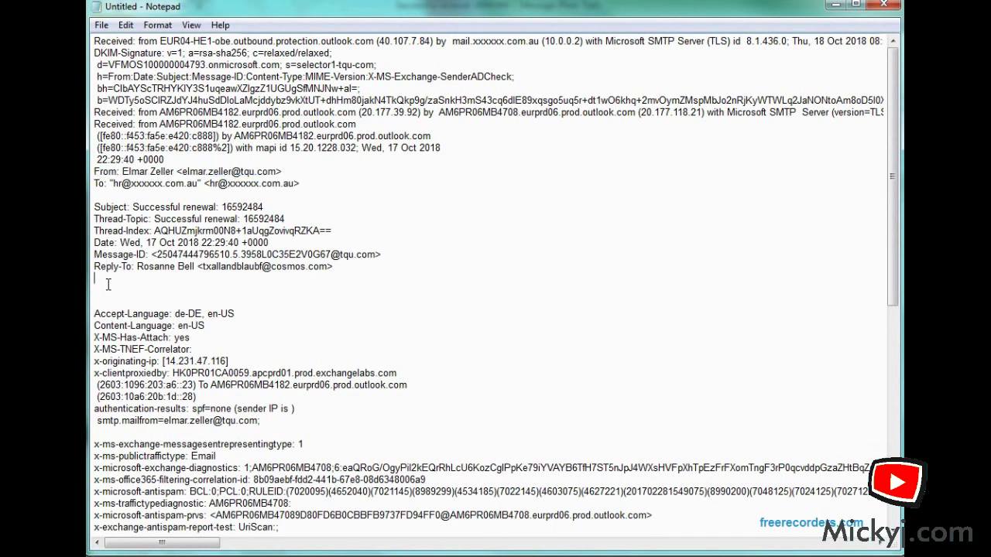
pyautogui.hotkey('ctrl', 'v')
pyautogui.click(436, 268)
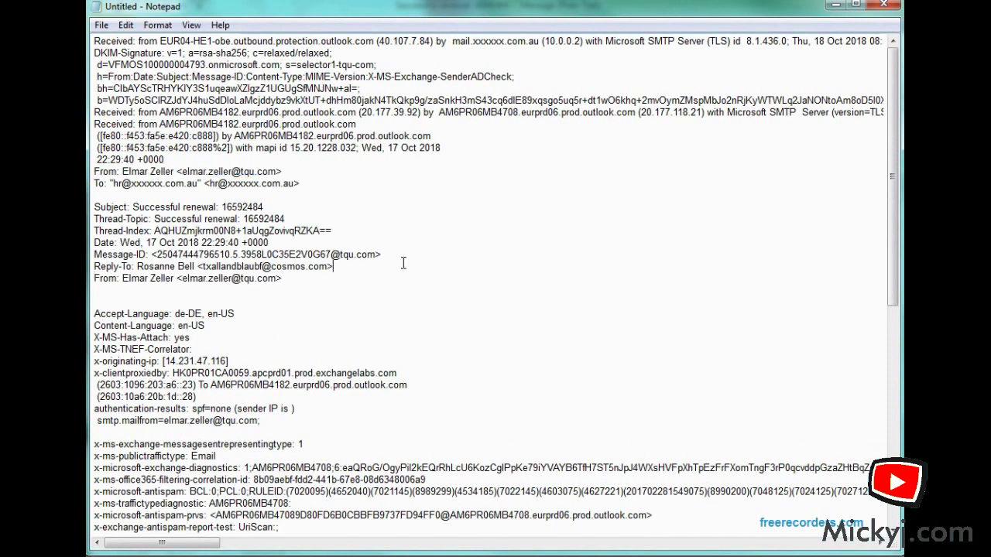
pyautogui.press('Return')
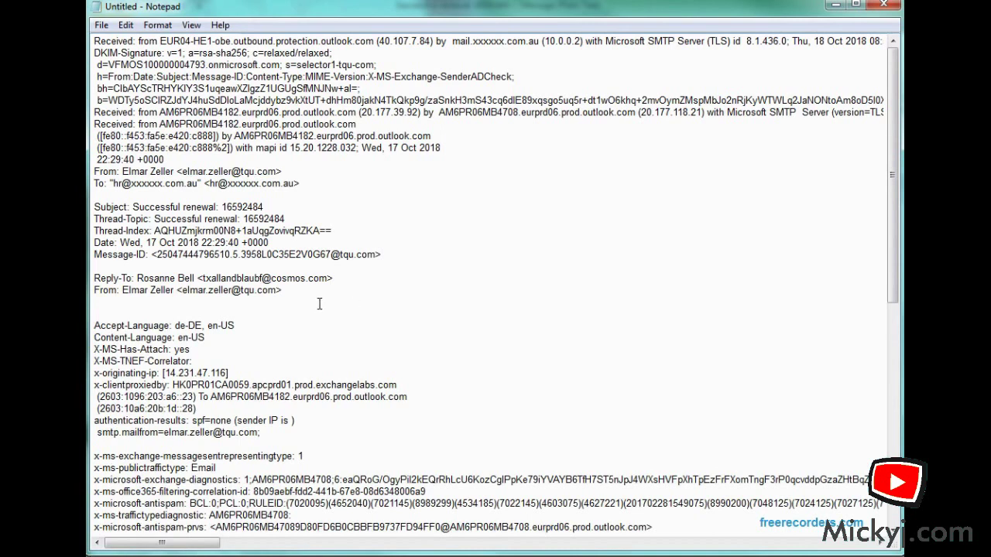
# Compare the Reply-To and From lines, and examine the remaining headers down to the originating IP in the antispam report.
pyautogui.moveTo(284, 290); pyautogui.dragTo(93, 278)
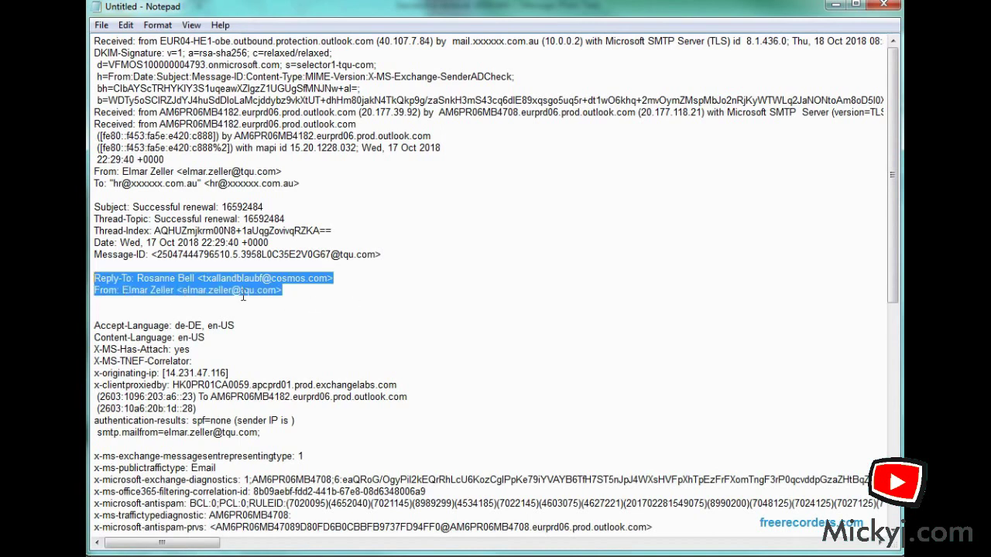
pyautogui.click(315, 344)
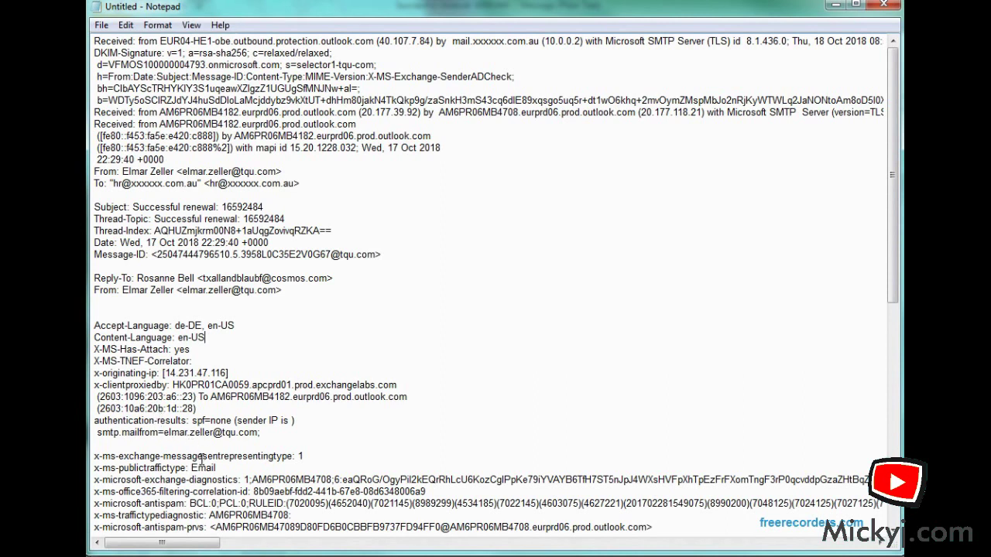
pyautogui.scroll(-1, 202, 458)
pyautogui.scroll(-3, 199, 462)
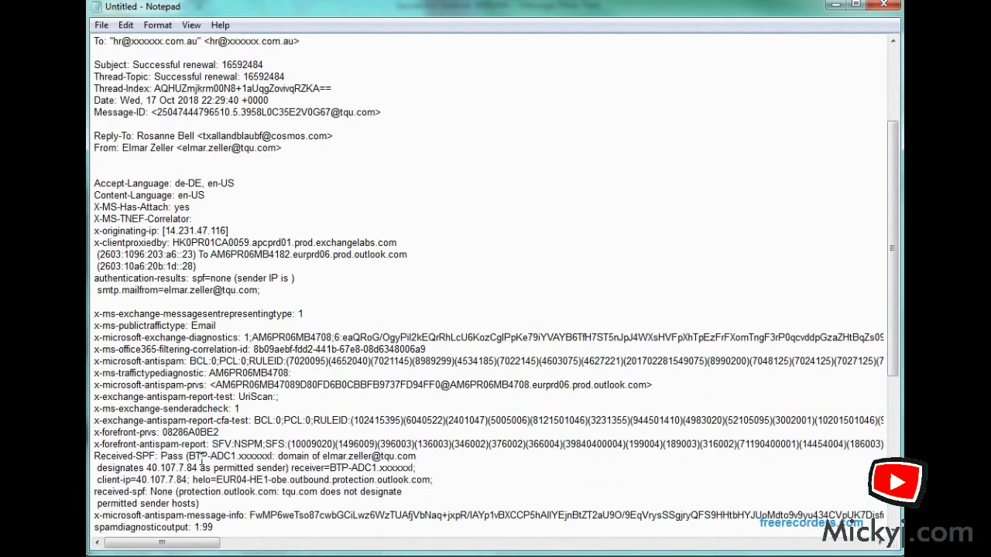
pyautogui.scroll(-1, 201, 462)
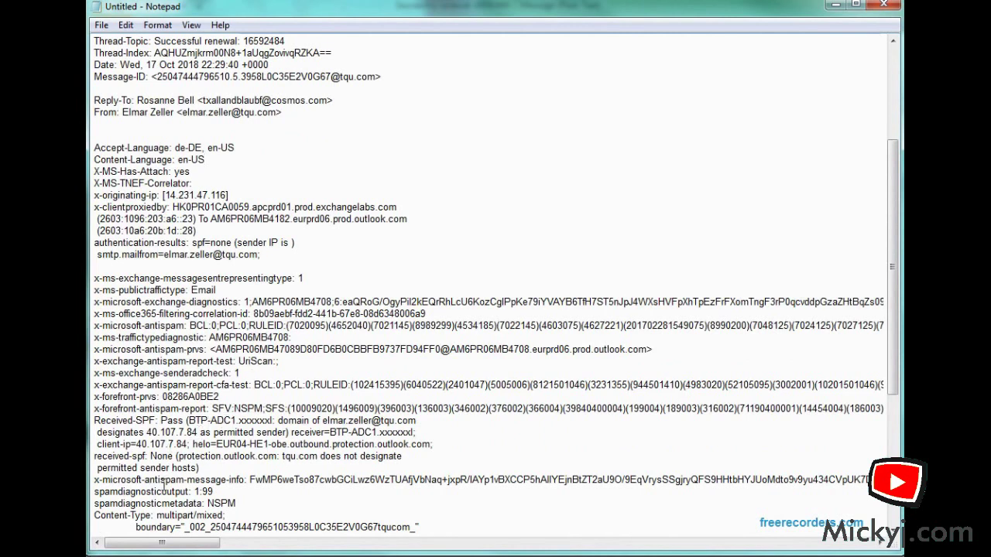
pyautogui.scroll(-4, 168, 484)
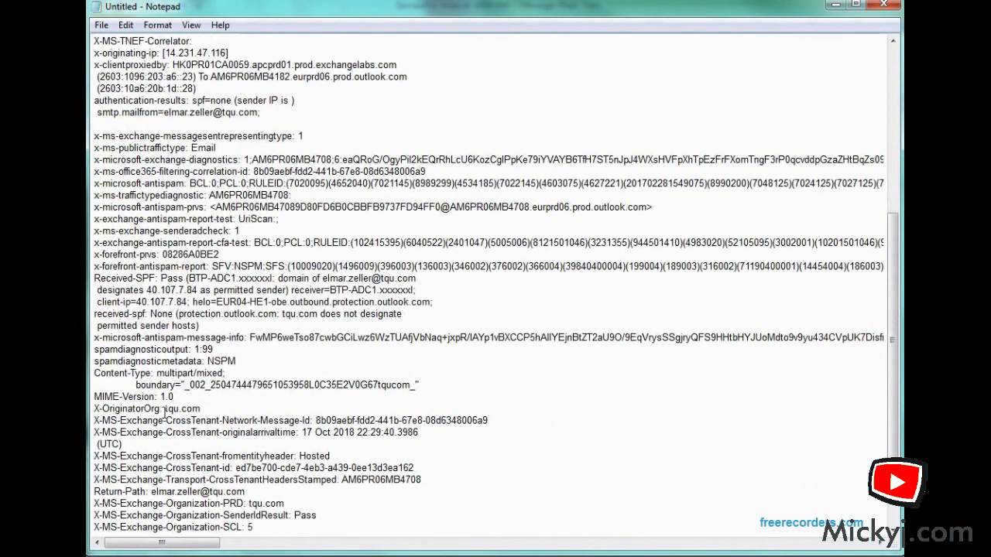
pyautogui.scroll(-2, 164, 411)
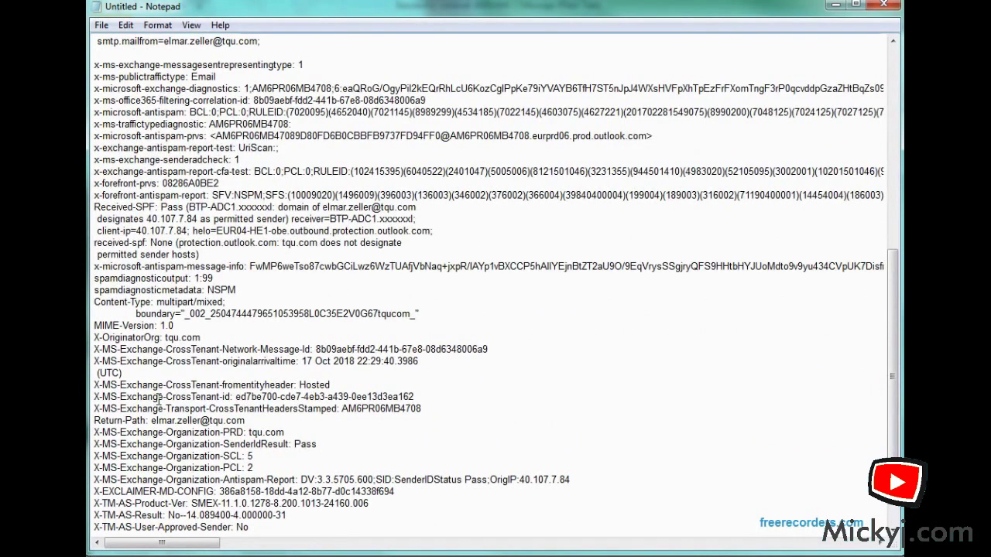
pyautogui.scroll(-1, 159, 398)
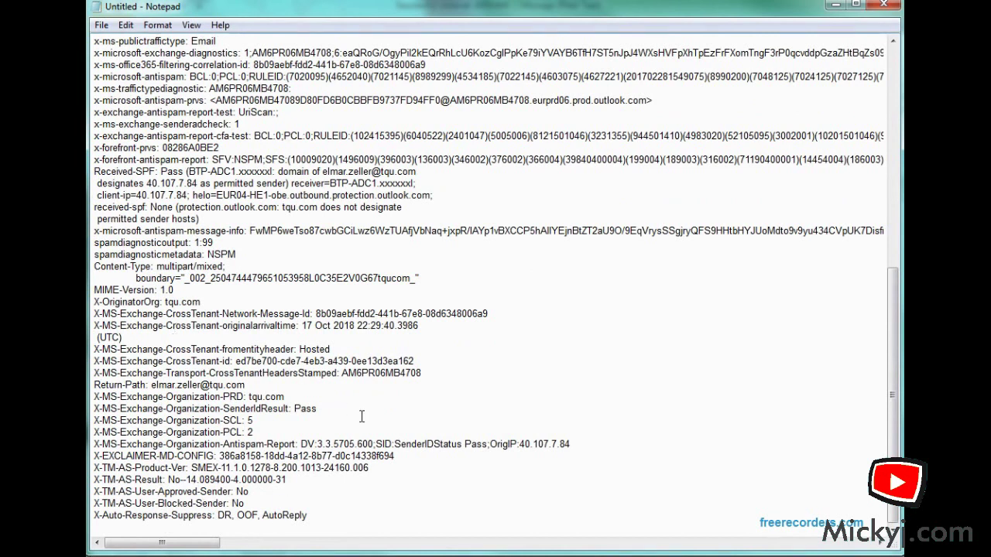
pyautogui.moveTo(572, 448); pyautogui.dragTo(527, 455)
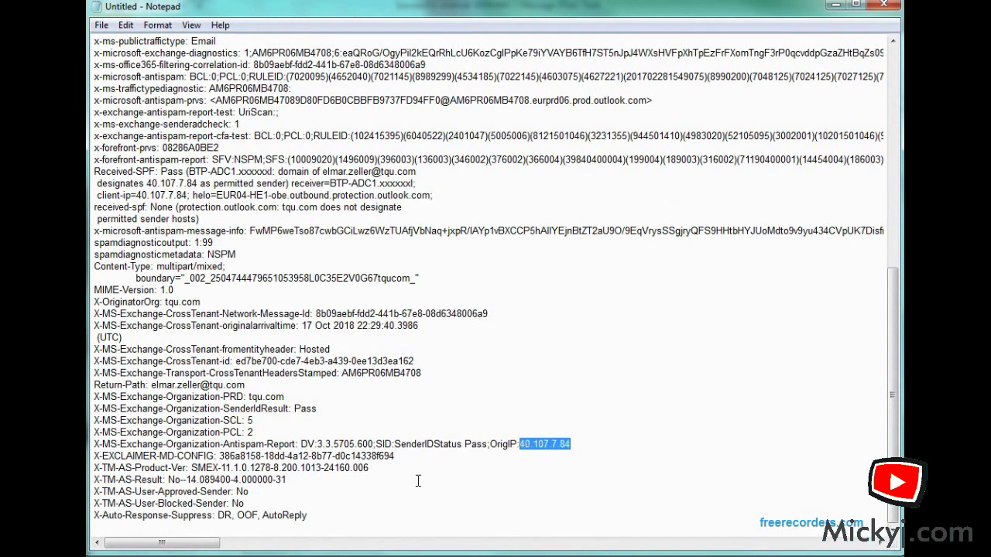
pyautogui.click(267, 445)
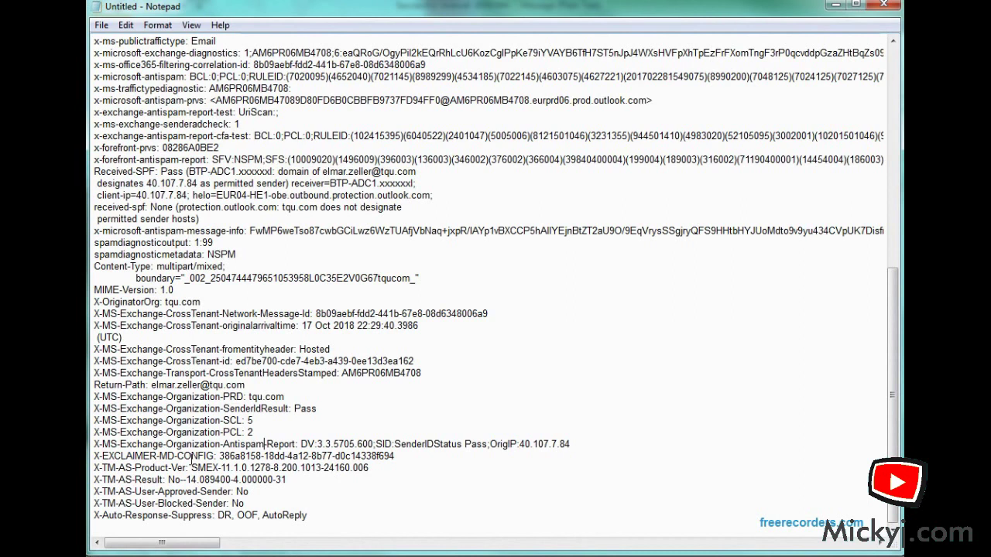
# Close the email header text and examine the raw content of records.pdf, highlighting part of its catalog object.
pyautogui.moveTo(893, 395); pyautogui.dragTo(898, 27)
pyautogui.click(883, 5)
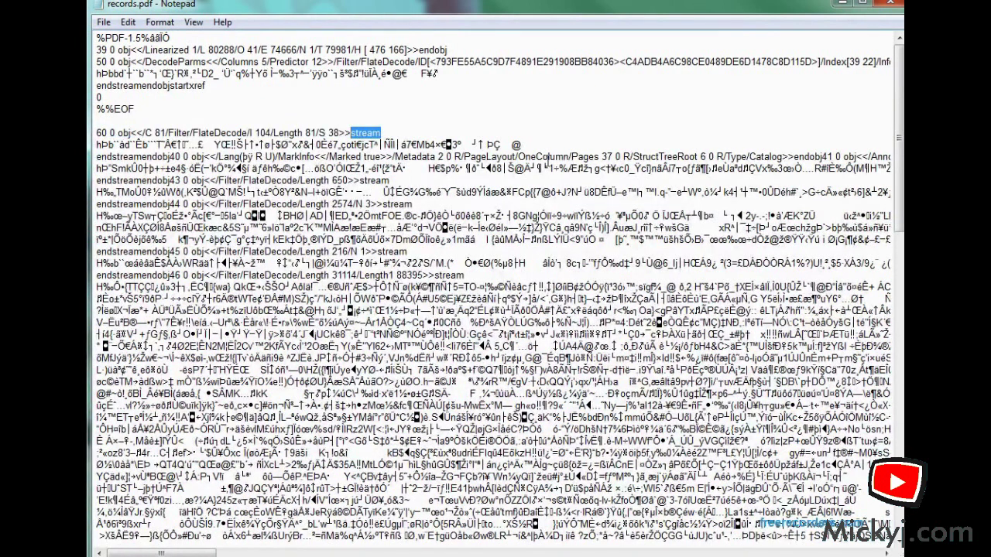
pyautogui.moveTo(642, 157); pyautogui.dragTo(554, 157)
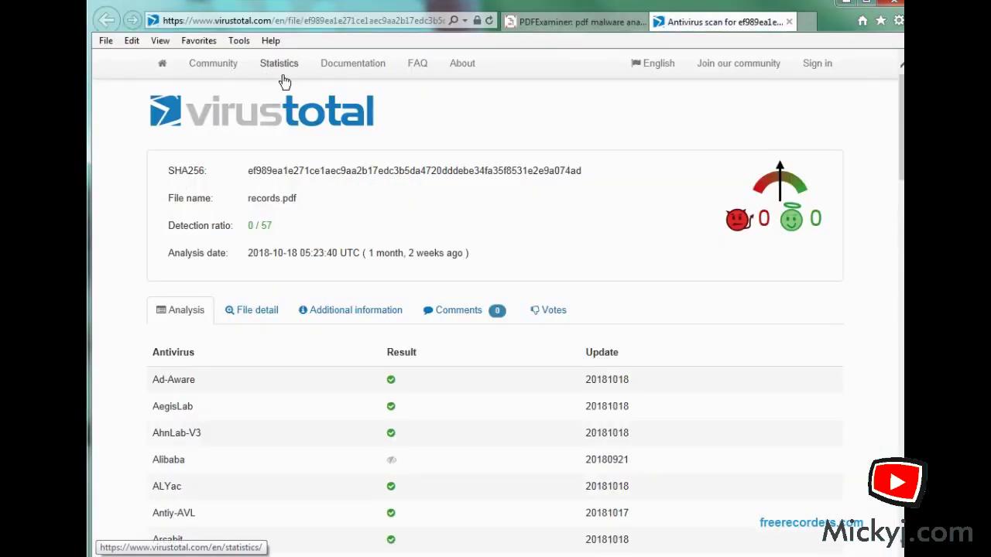
# Check the scanned file name in the VirusTotal report, and submit C:\records.pdf to PDF Examiner for analysis.
pyautogui.moveTo(316, 211); pyautogui.dragTo(257, 210)
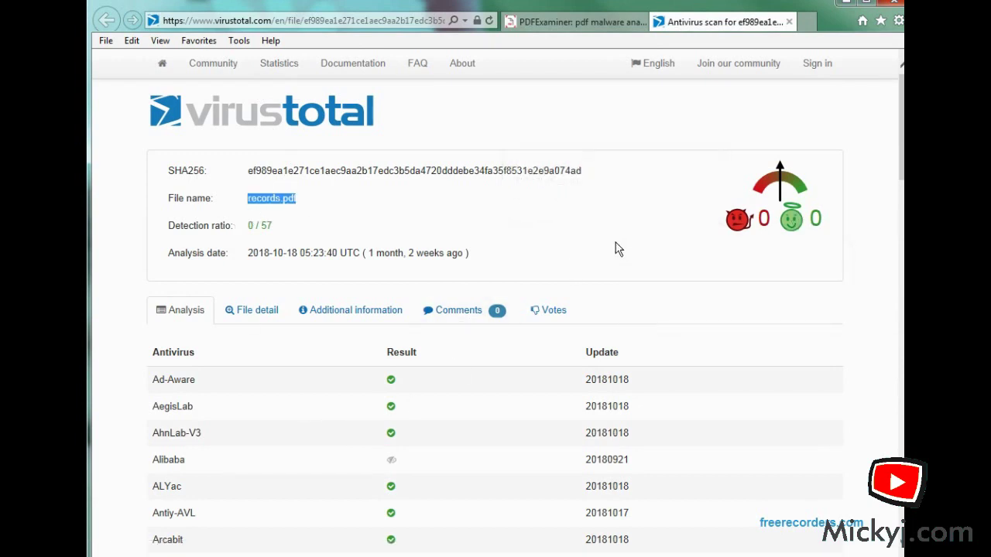
pyautogui.click(577, 22)
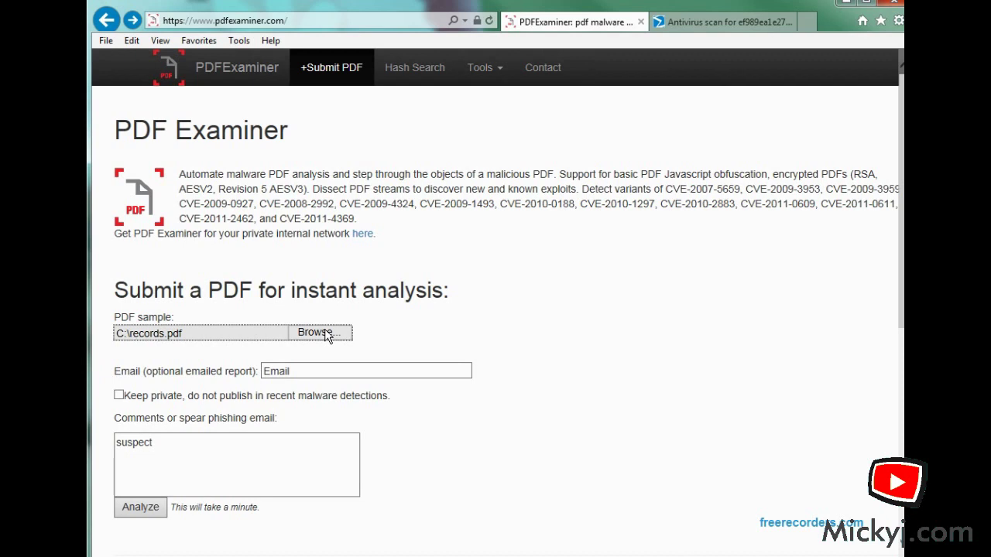
pyautogui.click(141, 508)
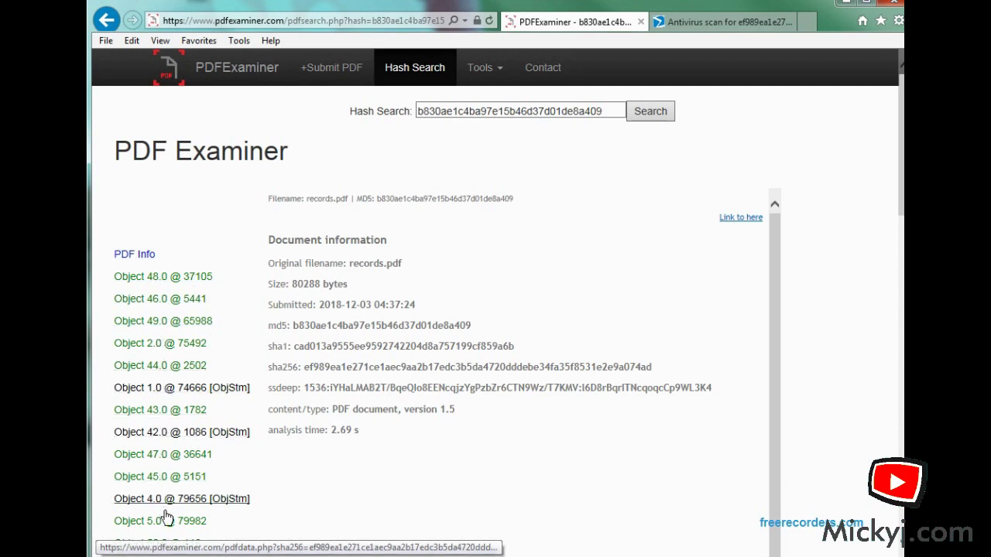
# Inspect Object 48.0 @ 37105 of the analyzed PDF, checking its raw data and its exploits results.
pyautogui.click(167, 285)
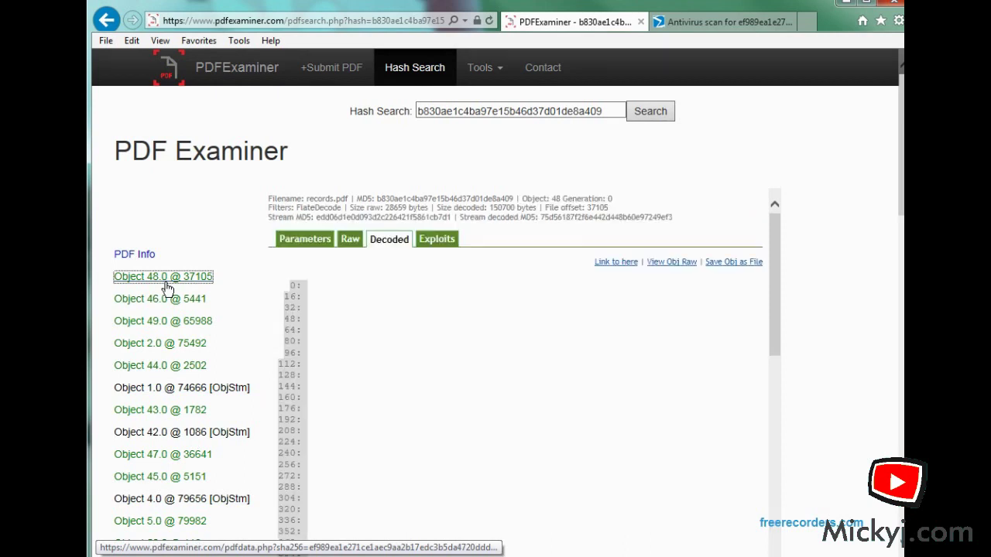
pyautogui.click(362, 253)
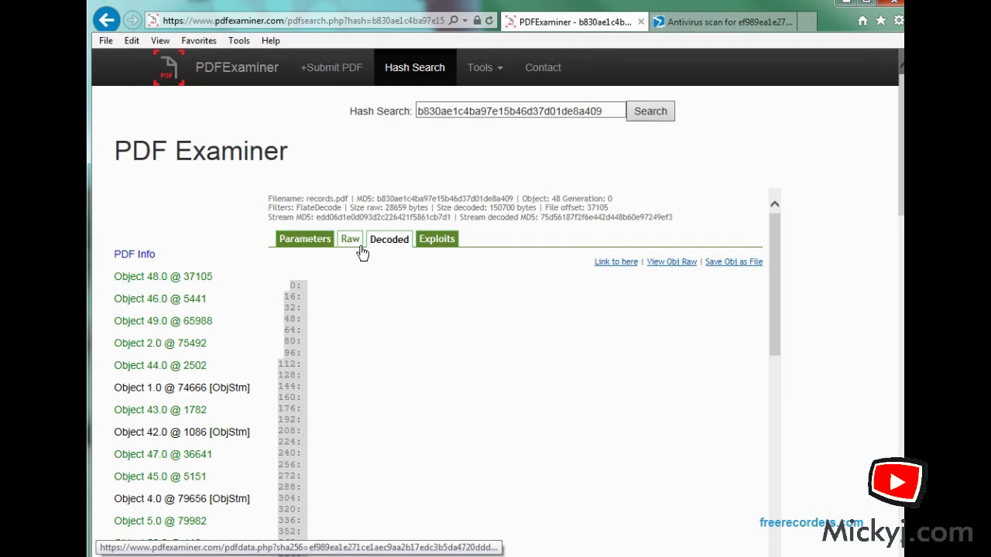
pyautogui.click(359, 246)
pyautogui.click(450, 247)
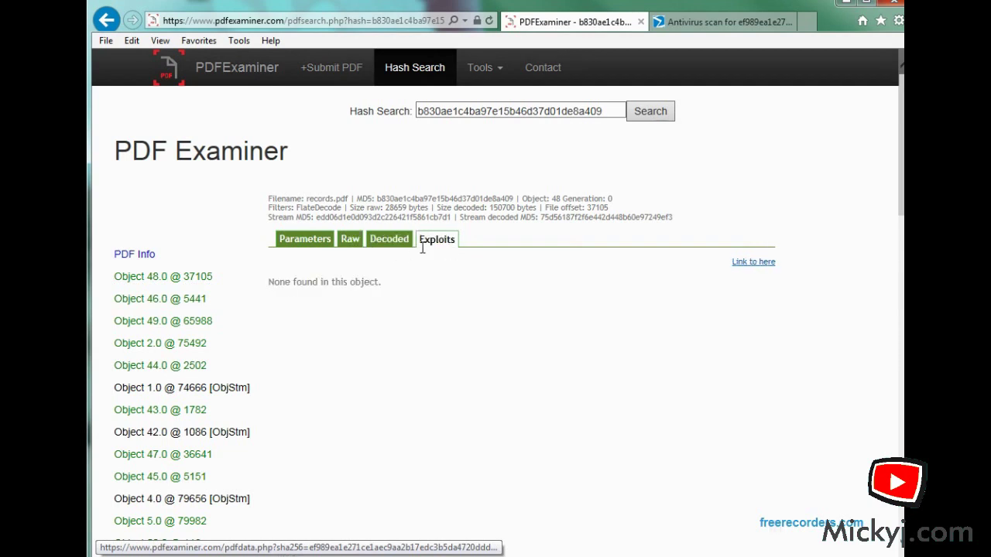
# Examine the decoded contents of Object 49.0 @ 65988 for readable or suspicious text.
pyautogui.click(185, 333)
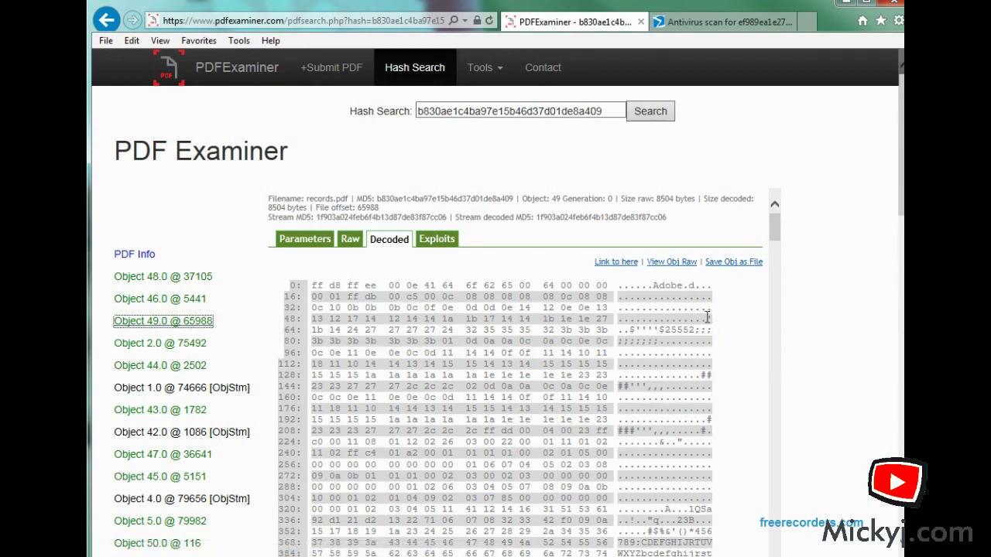
pyautogui.moveTo(704, 296); pyautogui.dragTo(648, 288)
pyautogui.scroll(-2, 648, 359)
pyautogui.scroll(-3, 649, 358)
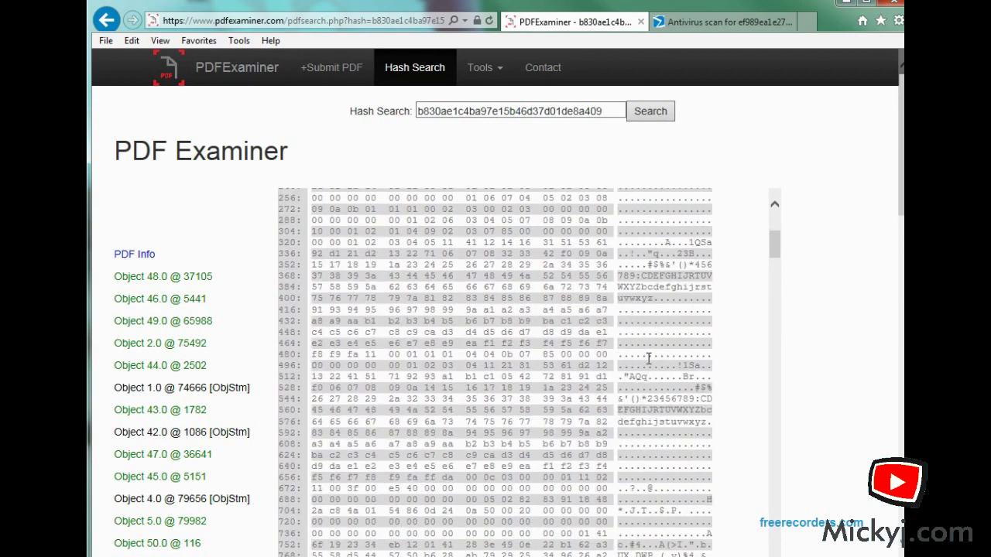
pyautogui.scroll(-15, 649, 359)
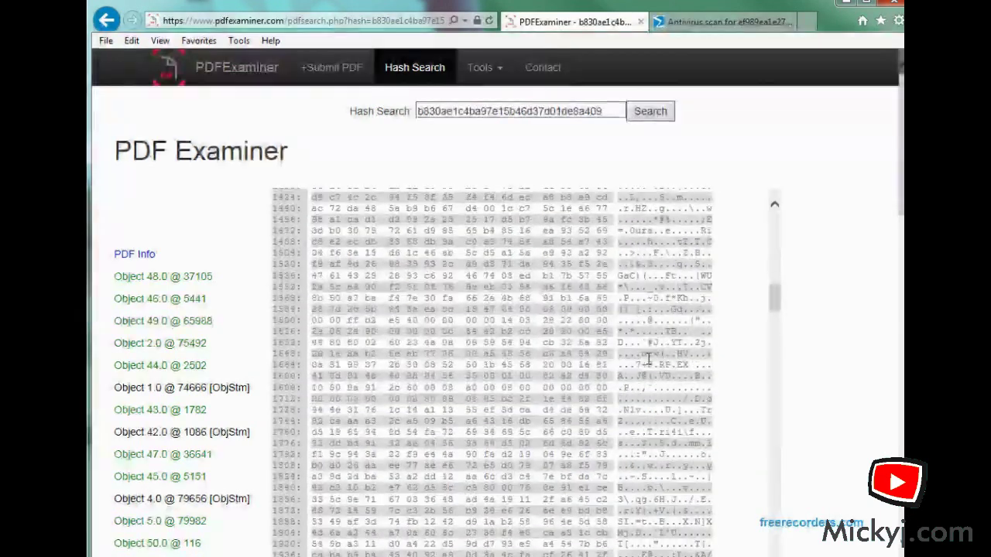
pyautogui.scroll(-14, 649, 359)
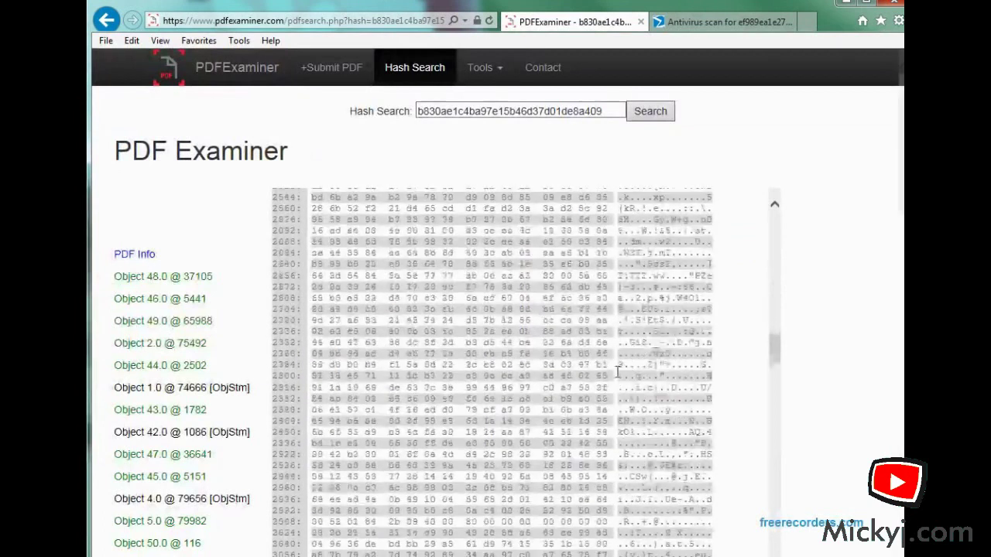
# Examine the decoded contents of Object 44.0 @ 2502, highlighting its copyright text and reading on through the embedded web addresses.
pyautogui.click(186, 376)
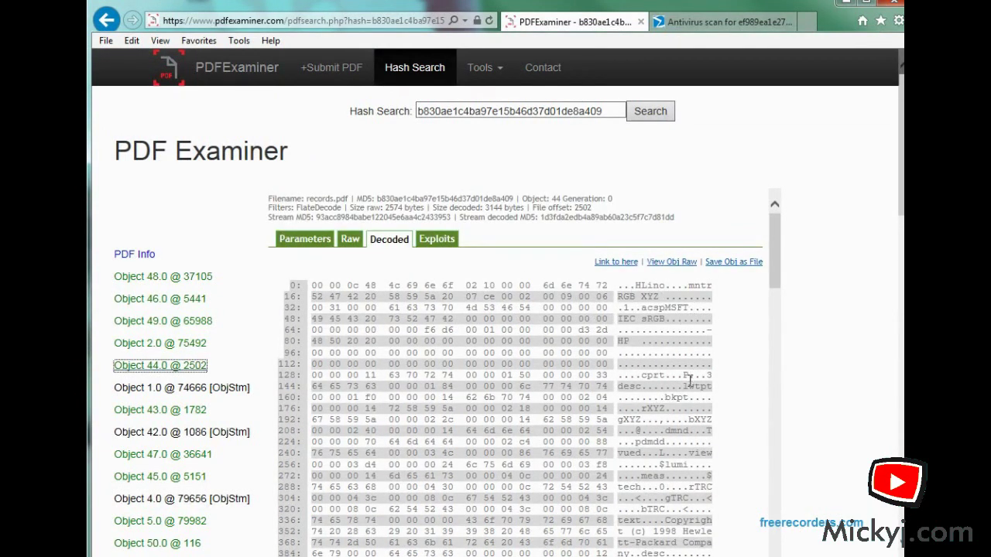
pyautogui.scroll(-5, 692, 428)
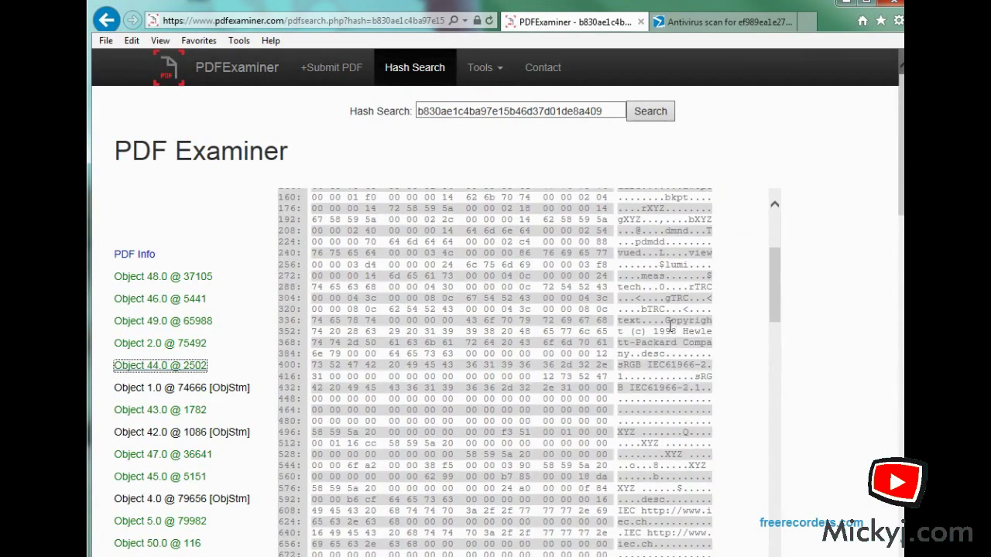
pyautogui.moveTo(665, 322); pyautogui.dragTo(720, 357)
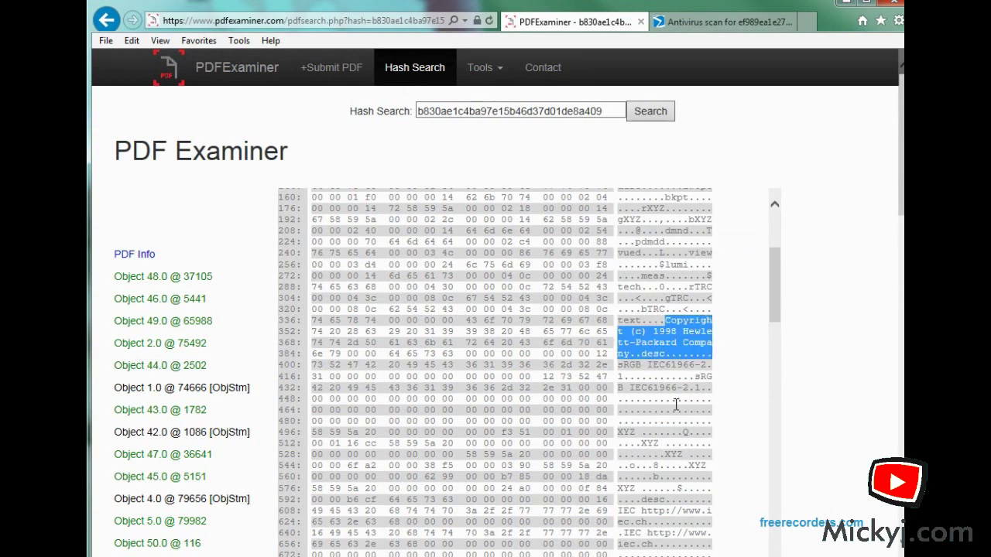
pyautogui.scroll(-3, 679, 418)
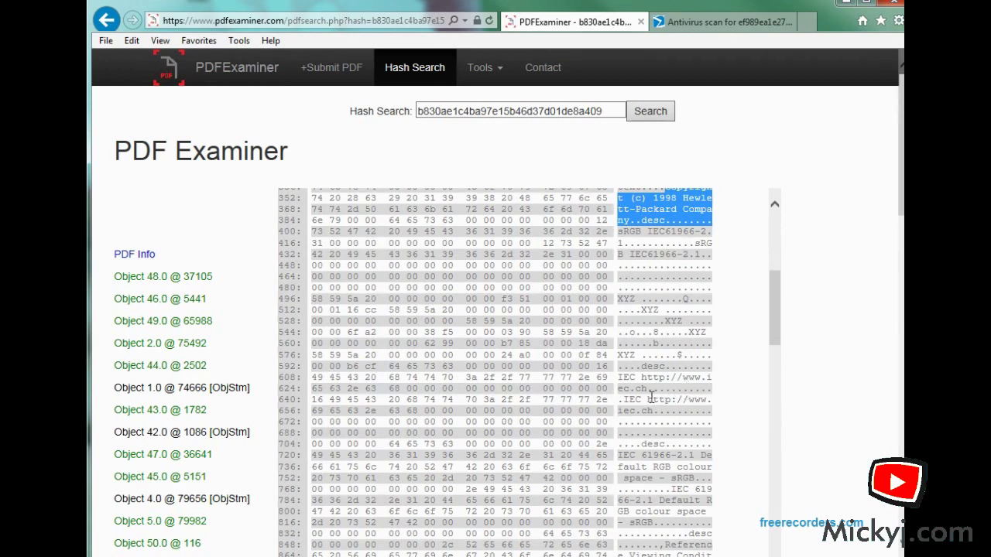
pyautogui.moveTo(652, 397); pyautogui.dragTo(641, 378)
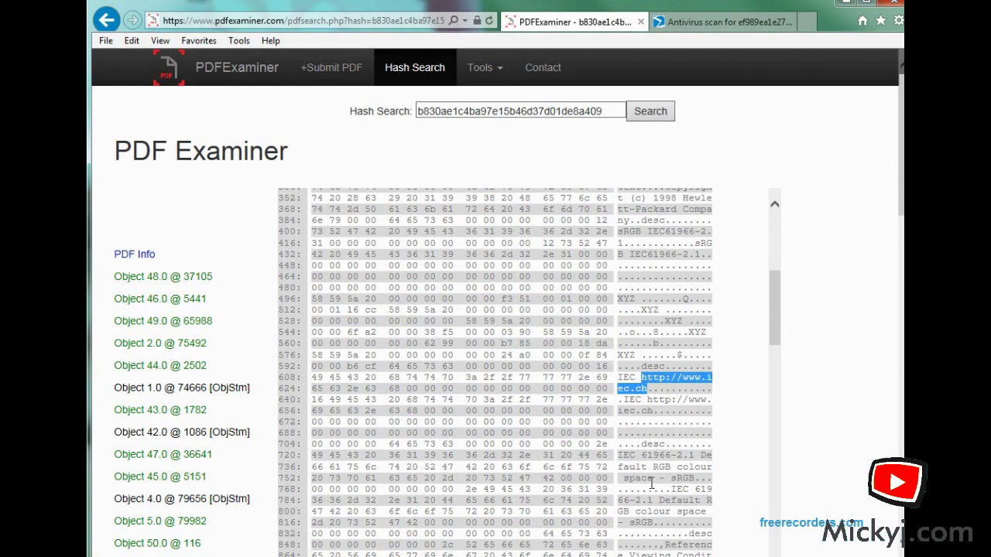
pyautogui.scroll(-5, 655, 488)
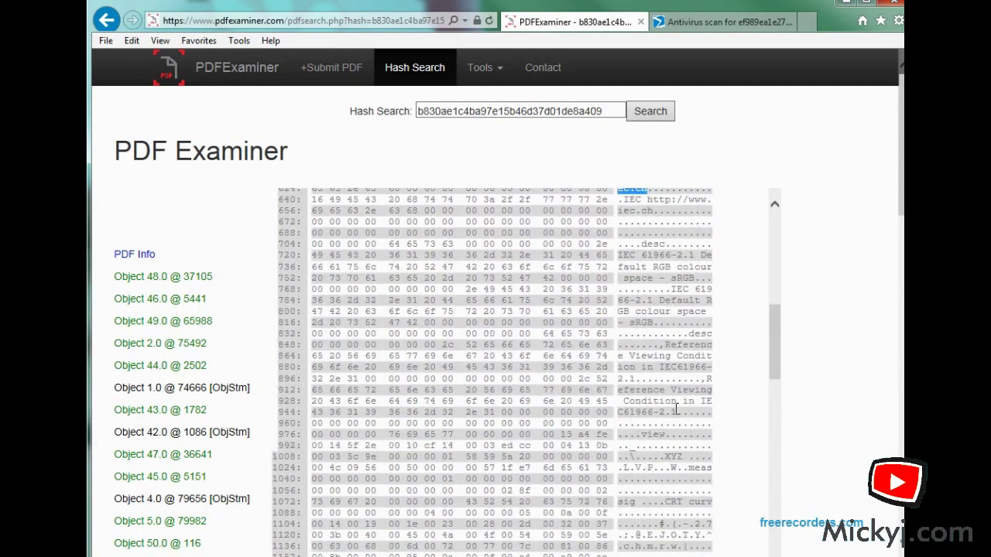
pyautogui.scroll(-5, 666, 432)
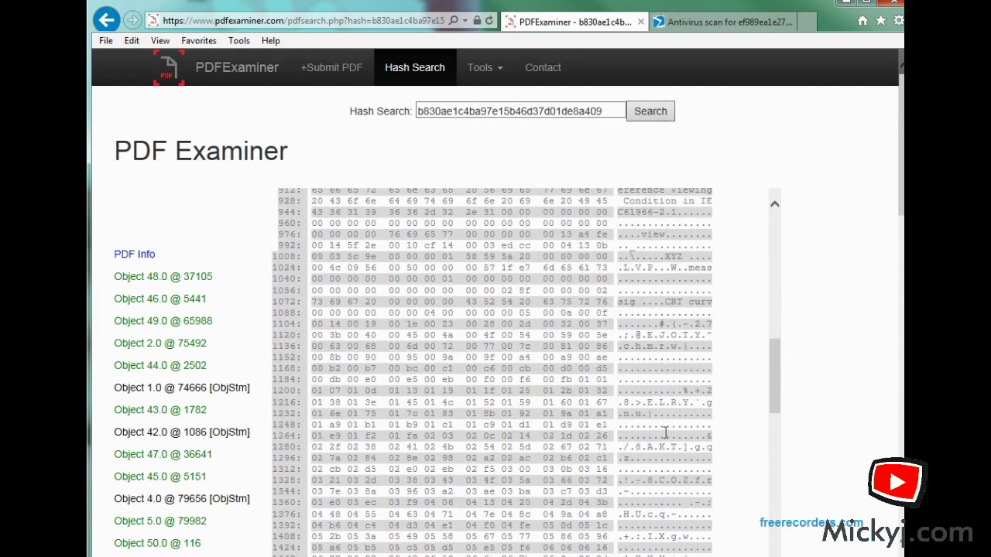
pyautogui.scroll(-5, 664, 430)
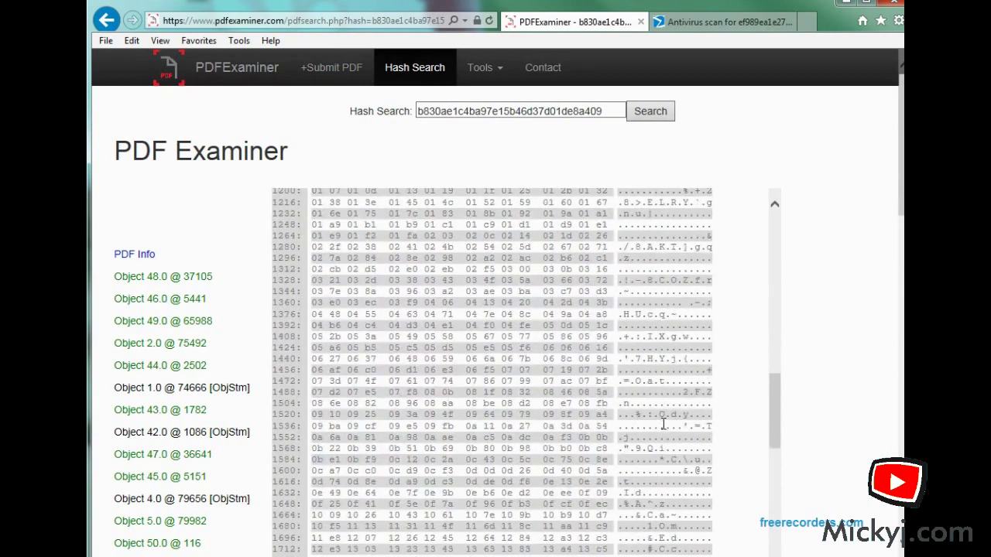
pyautogui.scroll(-8, 664, 425)
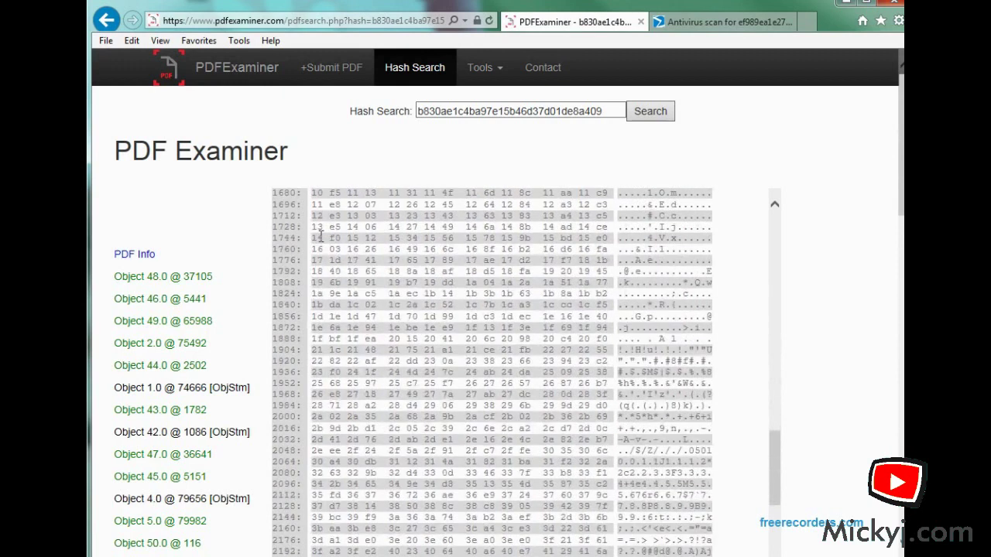
pyautogui.scroll(18, 372, 302)
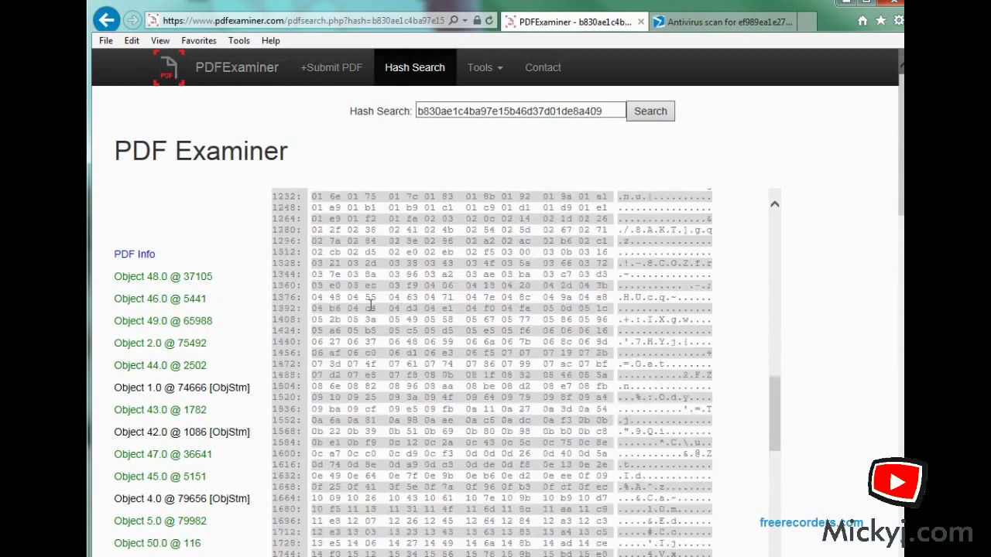
pyautogui.scroll(12, 371, 300)
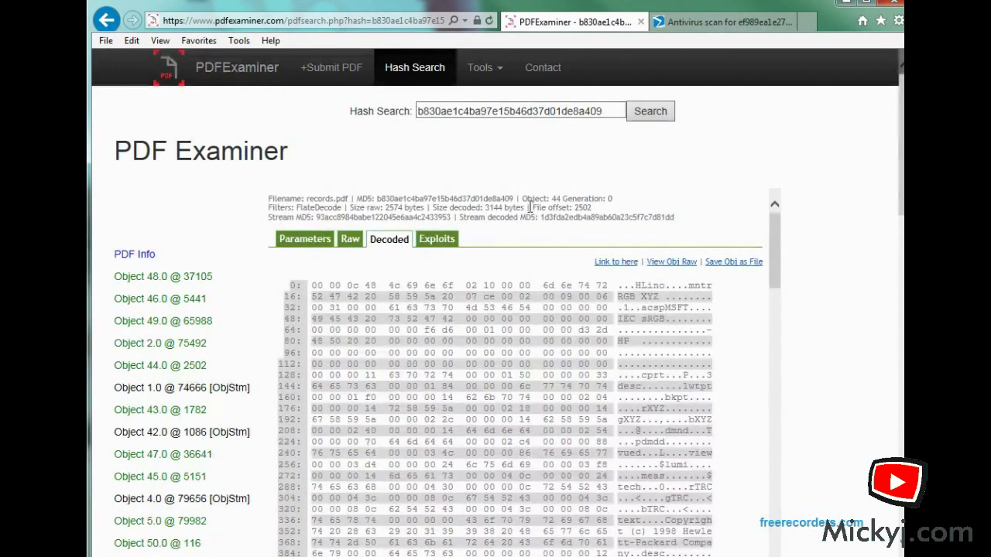
# Check Object 44.0's exploits results, parameters and raw data, and look over its decoded contents again.
pyautogui.click(454, 253)
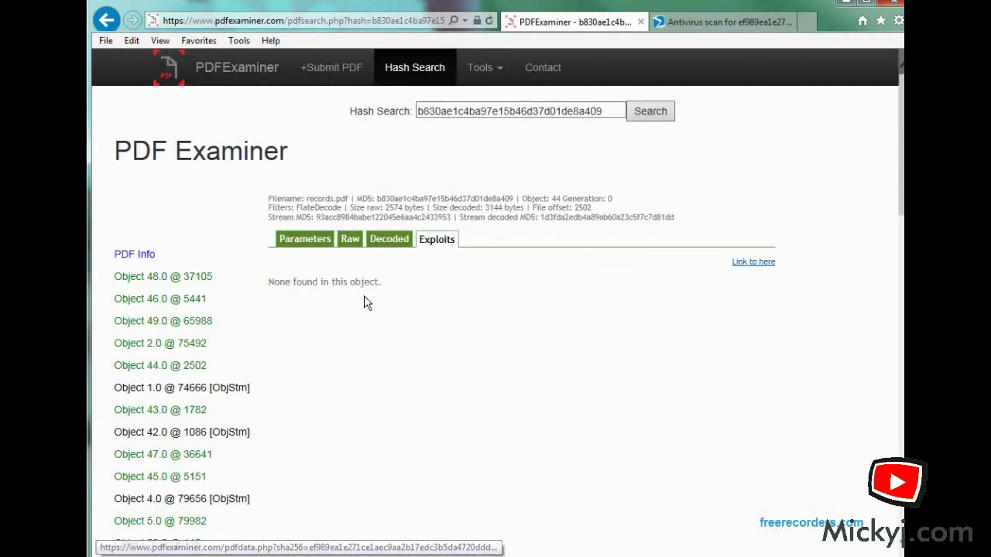
pyautogui.click(325, 254)
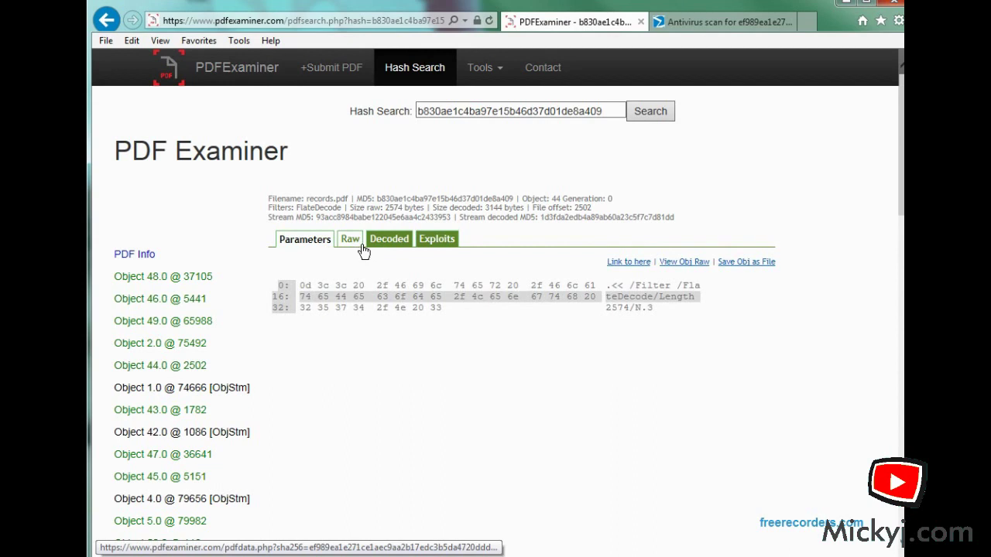
pyautogui.click(361, 244)
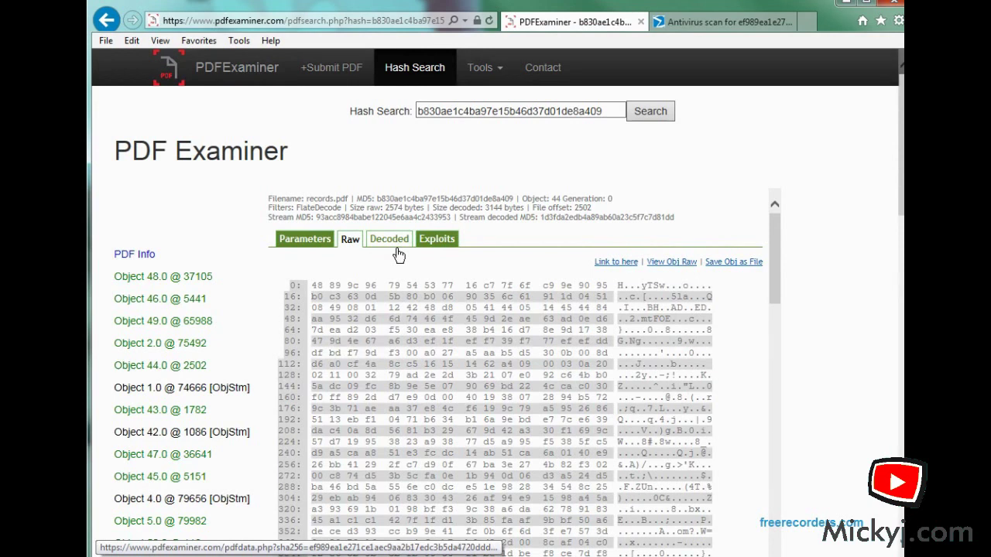
pyautogui.click(390, 240)
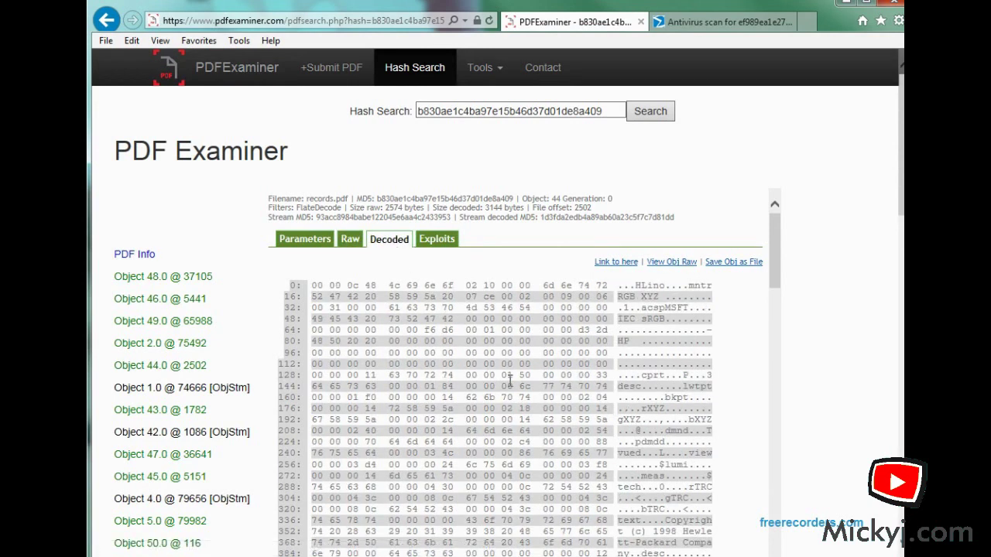
pyautogui.scroll(-4, 510, 380)
pyautogui.scroll(-10, 509, 380)
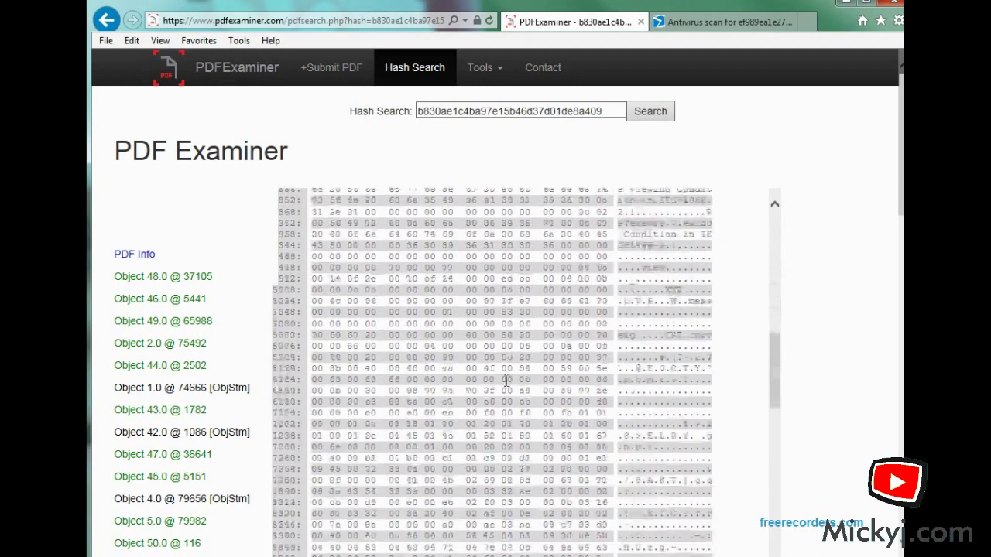
# Look through the full list of PDF objects down to Object 38.0, and open the general PDF information.
pyautogui.scroll(-12, 190, 441)
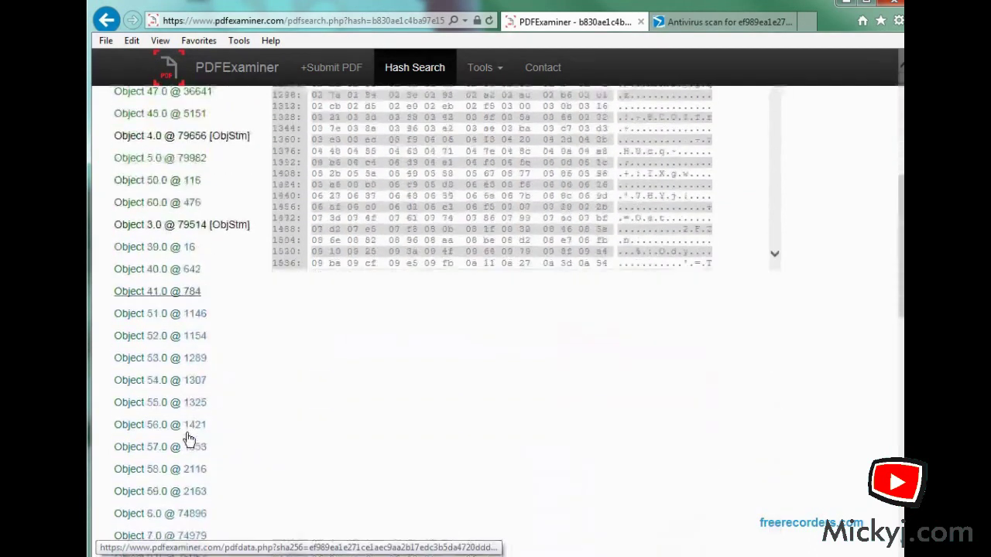
pyautogui.scroll(-4, 195, 422)
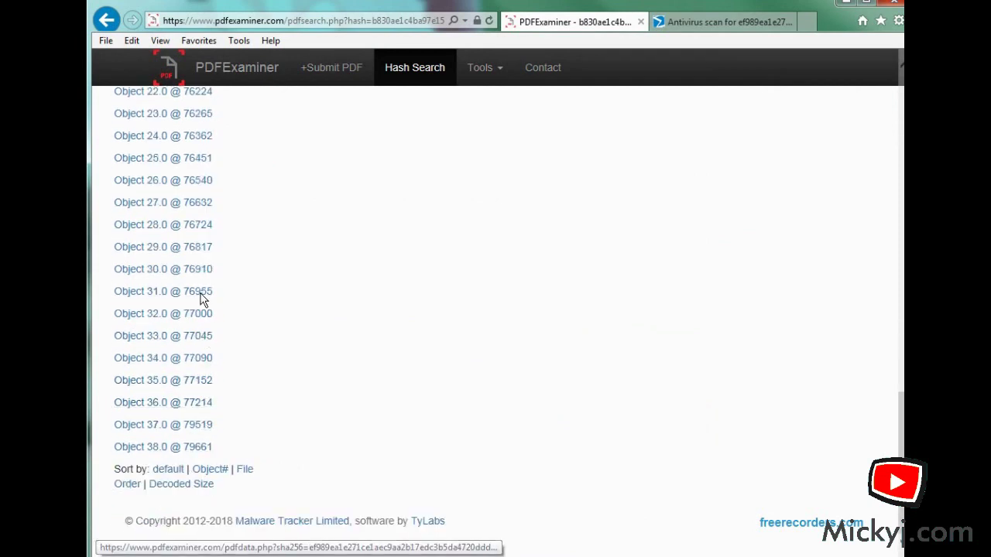
pyautogui.scroll(15, 202, 299)
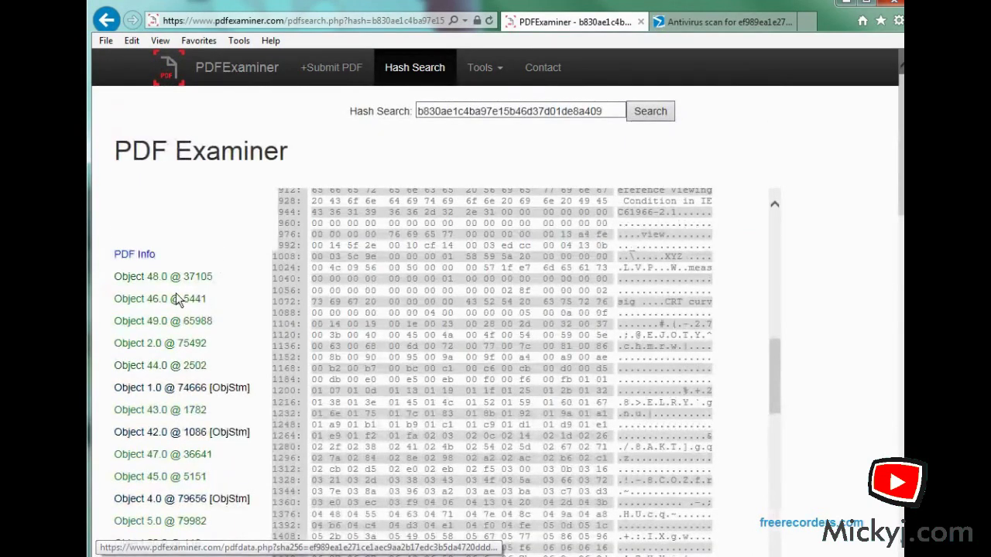
pyautogui.click(152, 259)
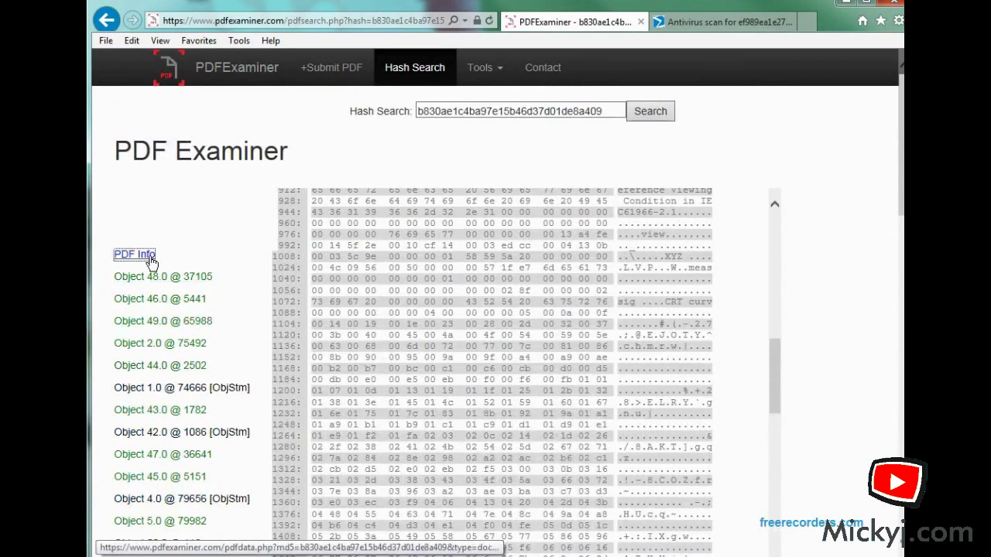
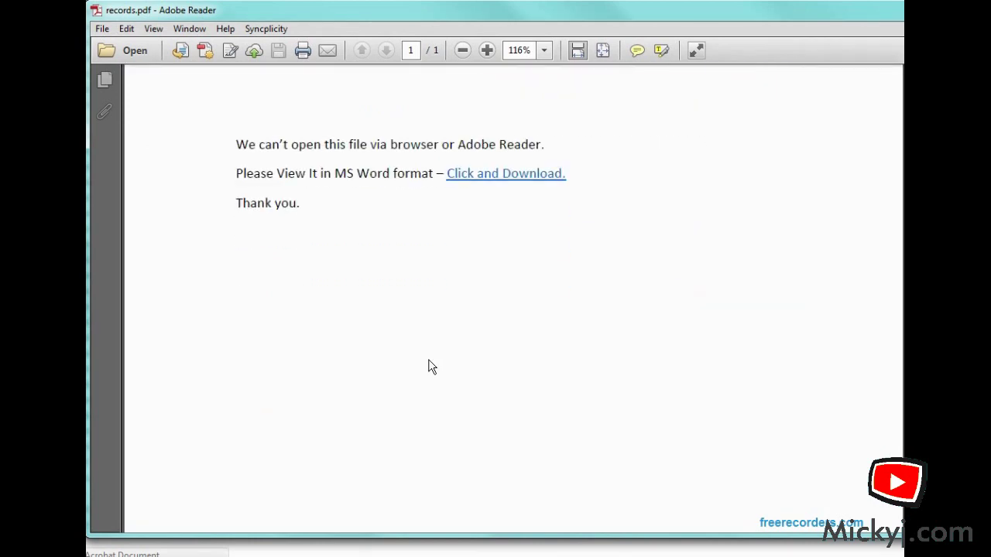
# Look over records.pdf in Adobe Reader and reveal the target address of its "Click and Download." link.
pyautogui.scroll(-1, 431, 367)
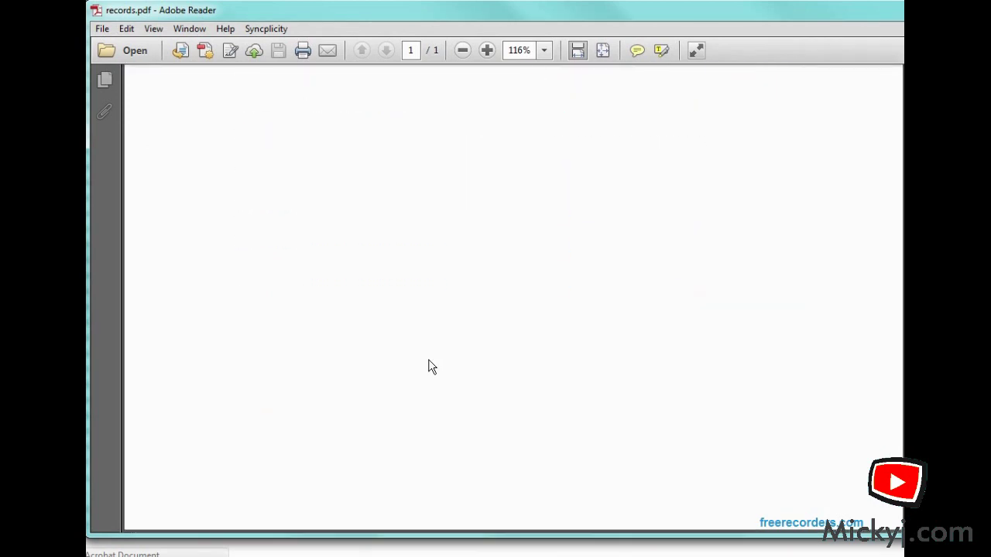
pyautogui.scroll(10, 431, 367)
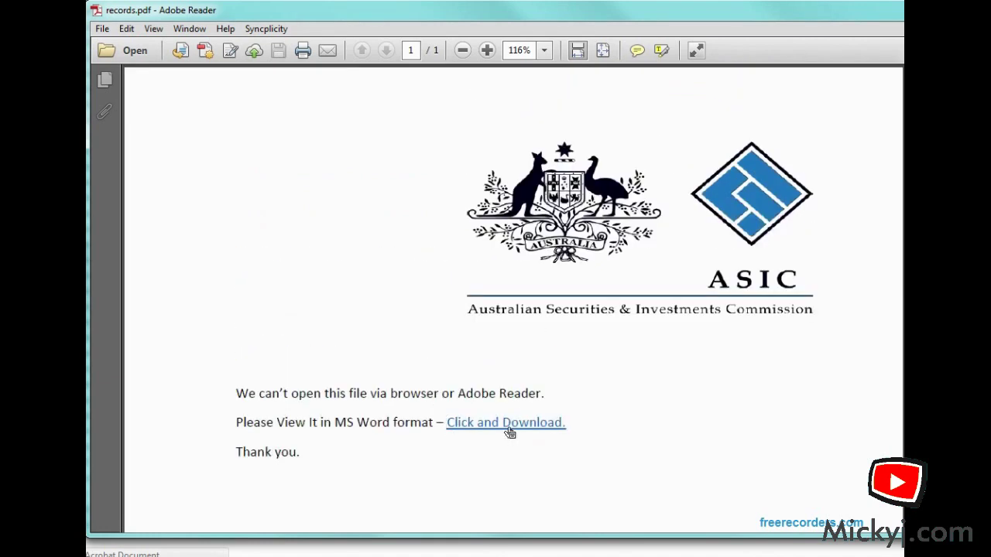
pyautogui.moveTo(510, 433)
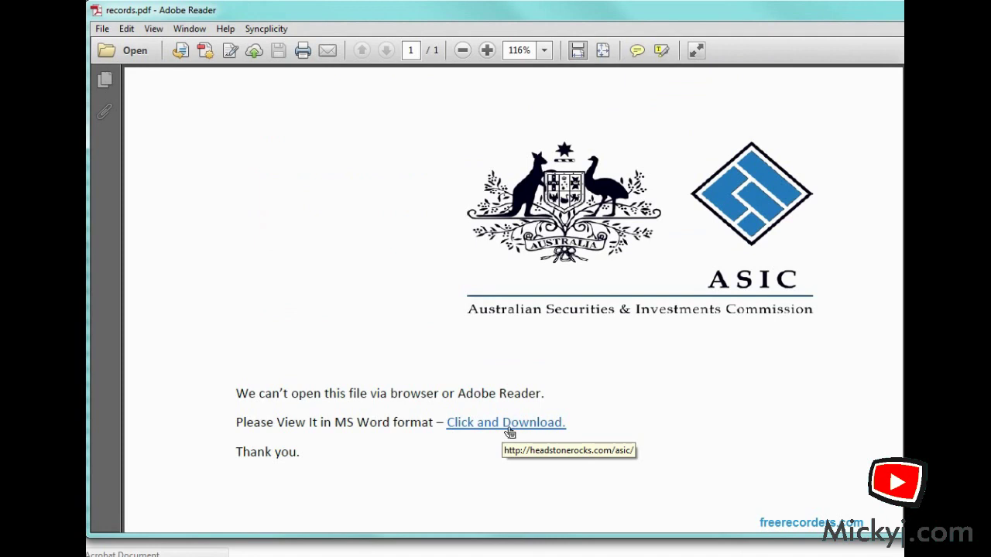
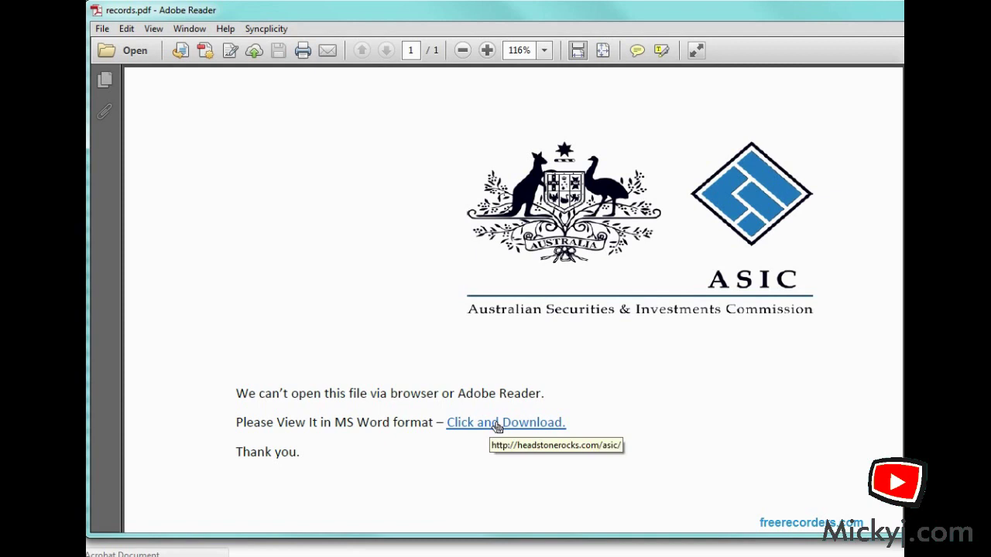
# Follow the "Click and Download." link in records.pdf and allow the document to connect to headstonerocks.com.
pyautogui.click(498, 430)
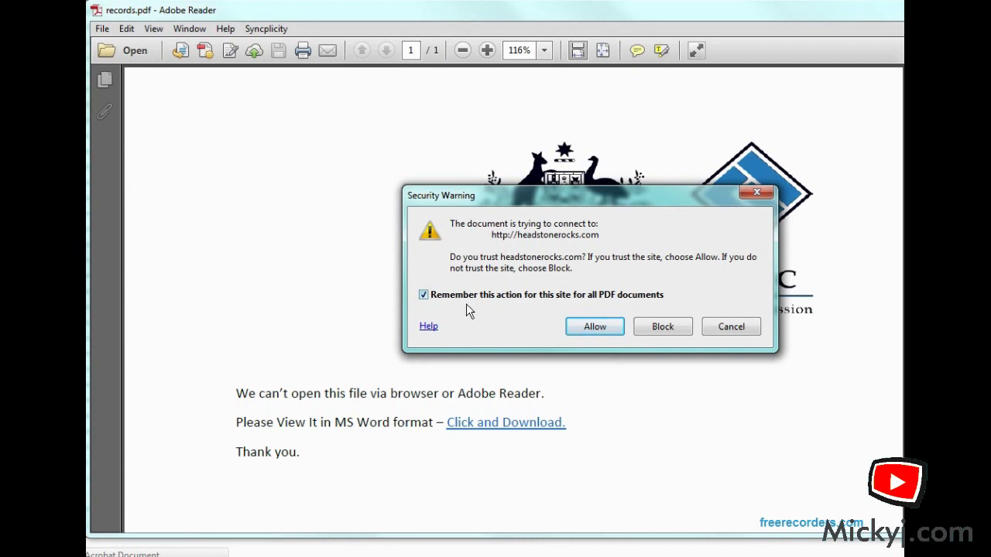
pyautogui.click(467, 305)
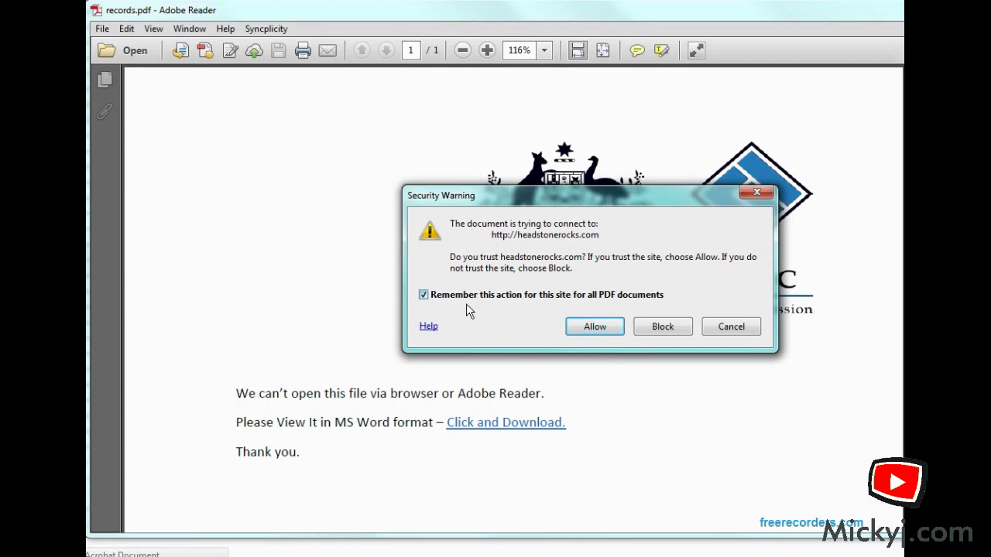
pyautogui.click(605, 335)
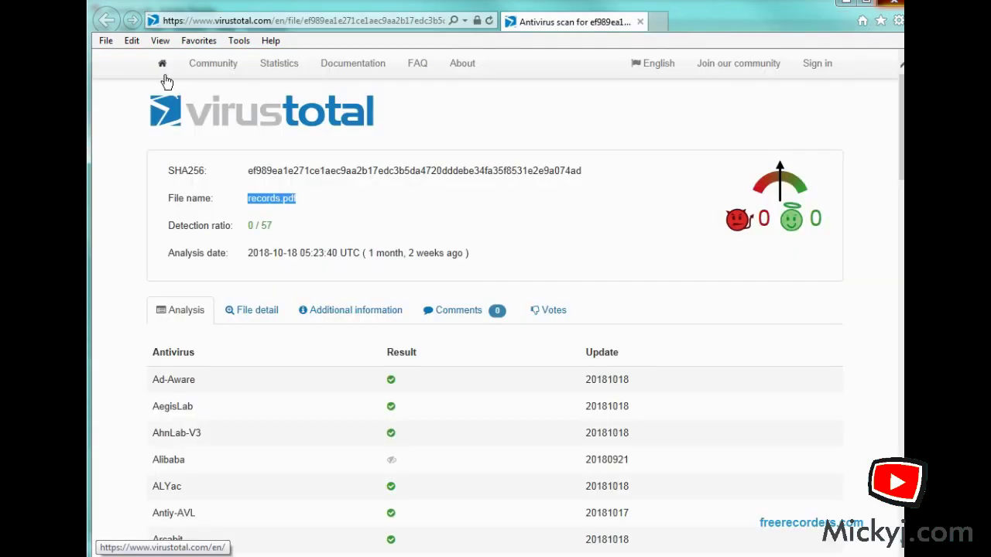
pyautogui.click(166, 74)
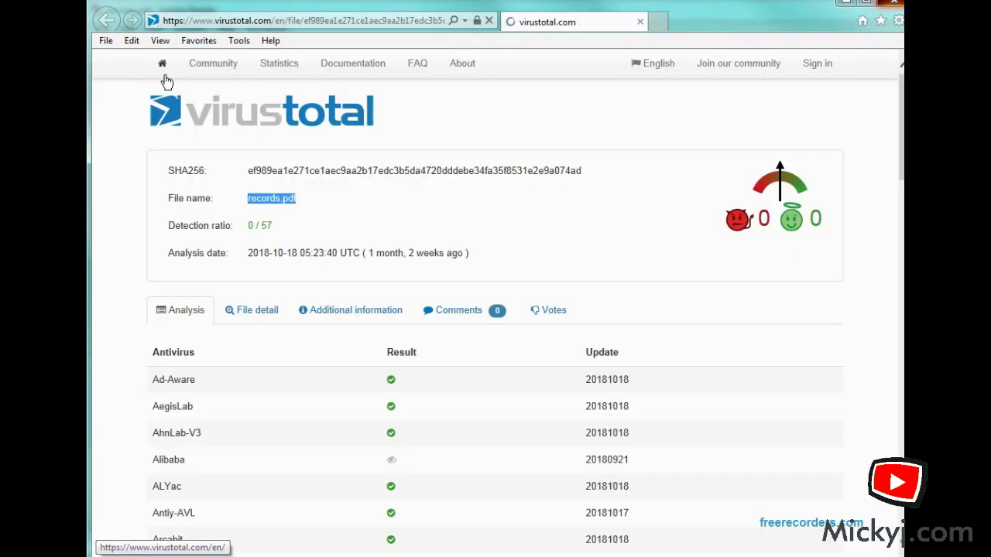
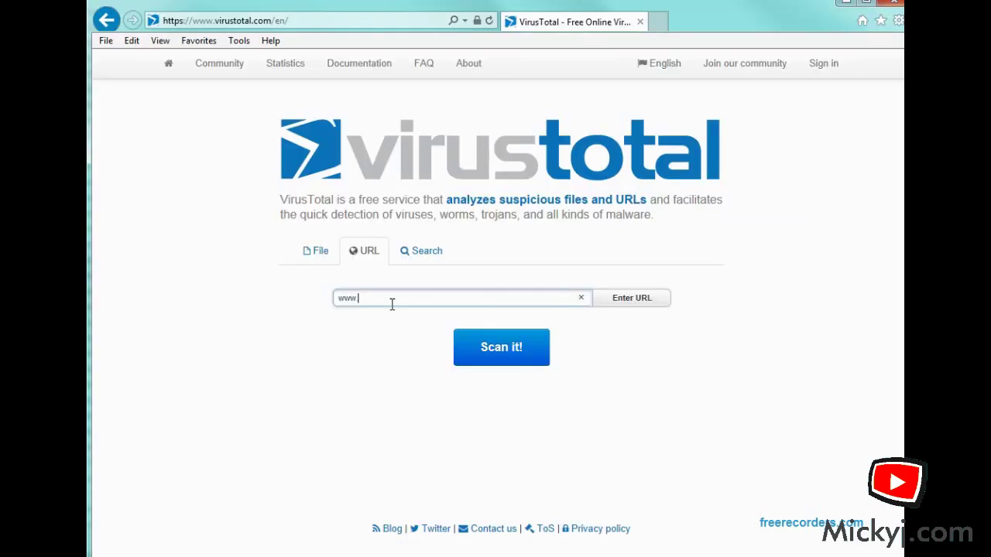
pyautogui.write('.headstonericks.com/asic')
pyautogui.press('Return')
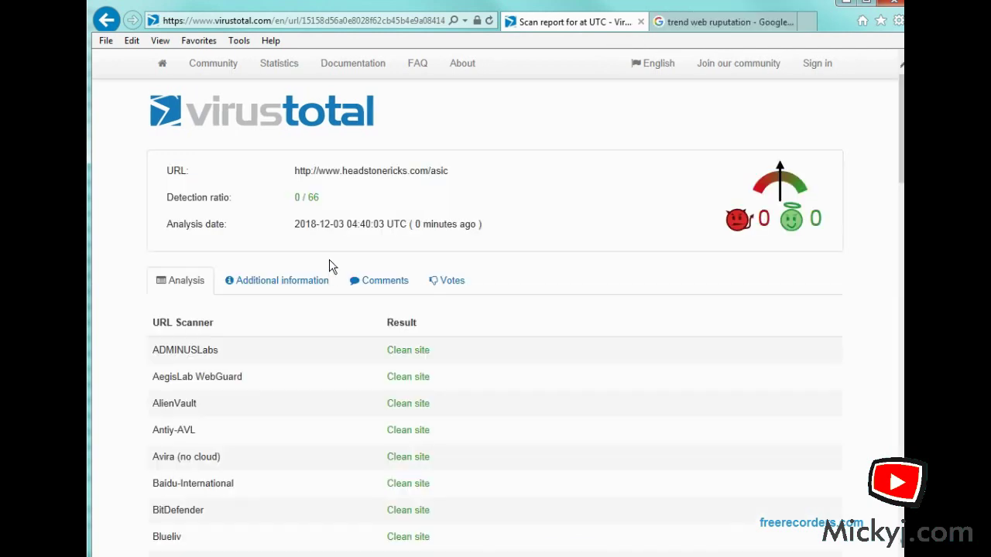
pyautogui.scroll(-20, 343, 358)
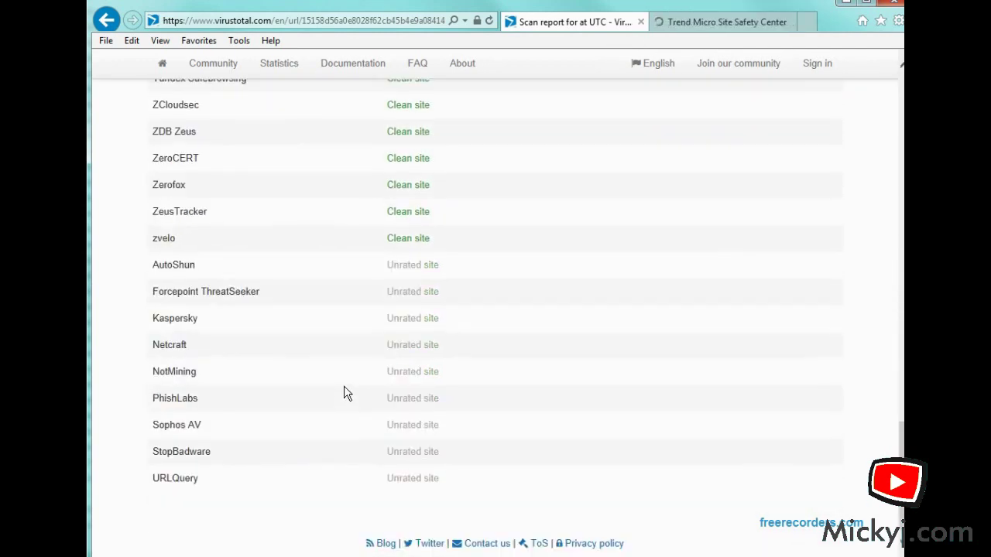
pyautogui.scroll(20, 346, 393)
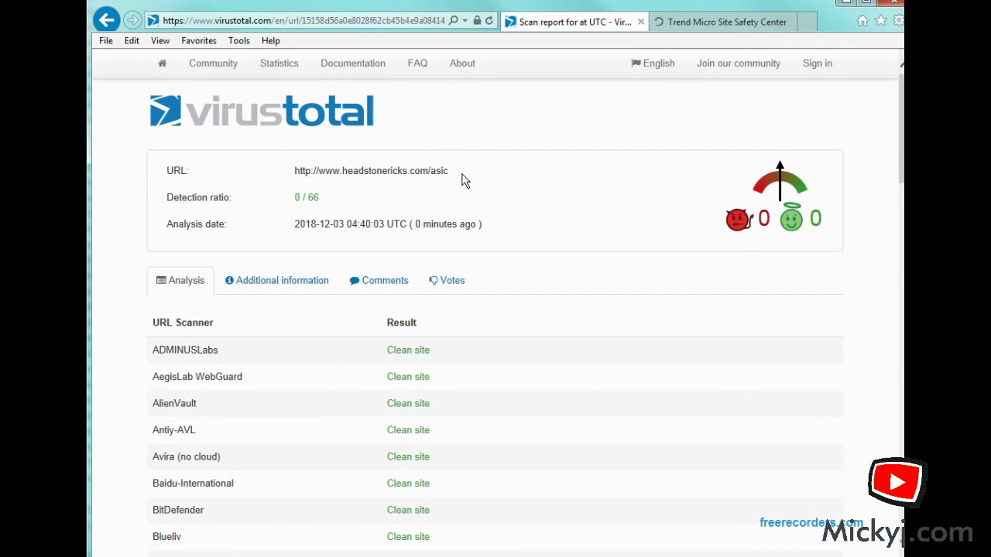
# Copy the scanned URL from the VirusTotal report and paste it into the Trend Micro Site Safety Center's URL check.
pyautogui.moveTo(459, 179); pyautogui.dragTo(295, 169)
pyautogui.hotkey('ctrl', 'c')
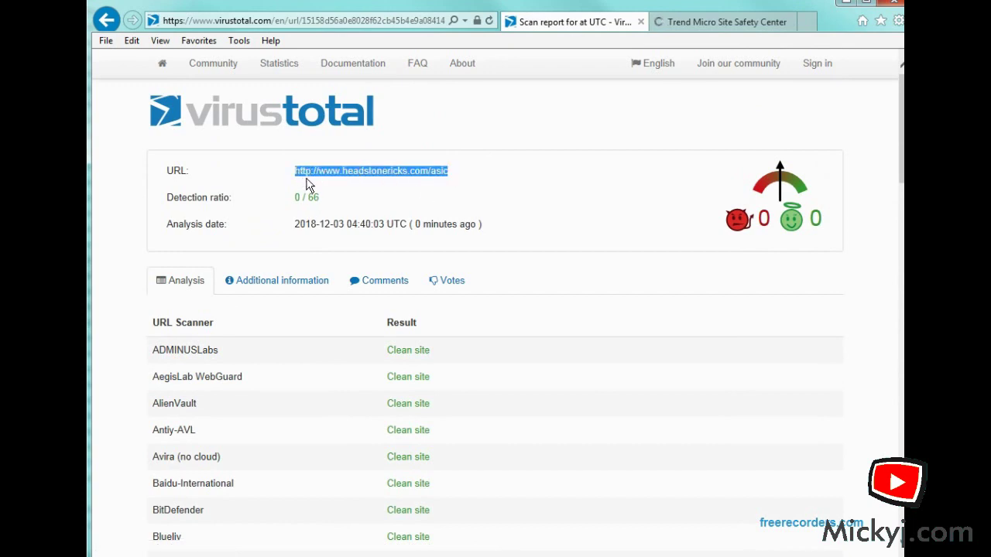
pyautogui.click(105, 21)
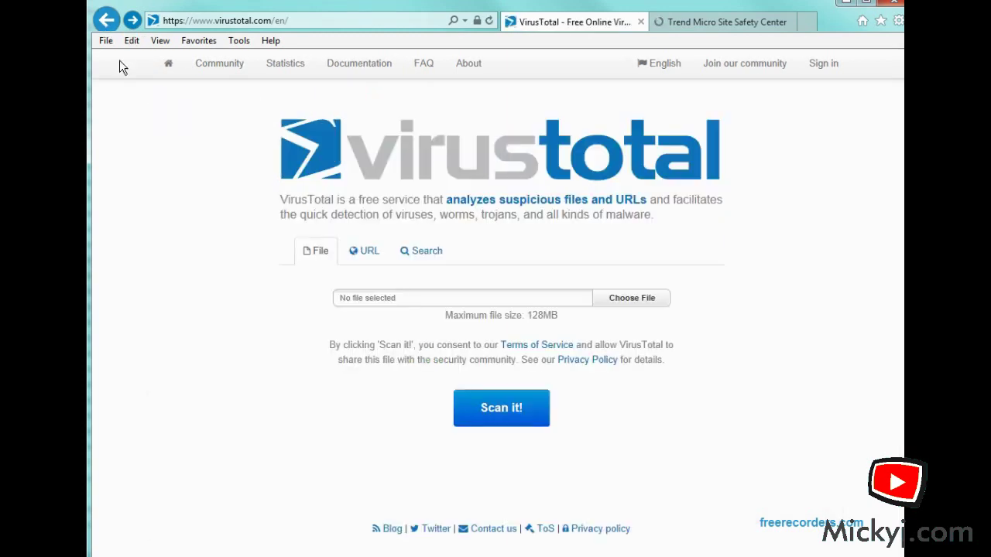
pyautogui.hotkey('ctrl', 'Tab')
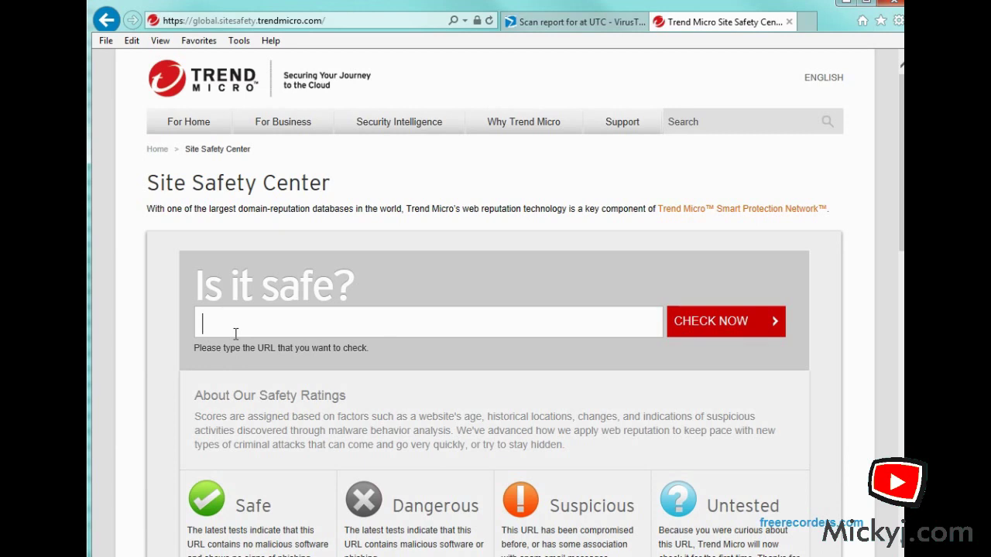
pyautogui.hotkey('ctrl', 'v')
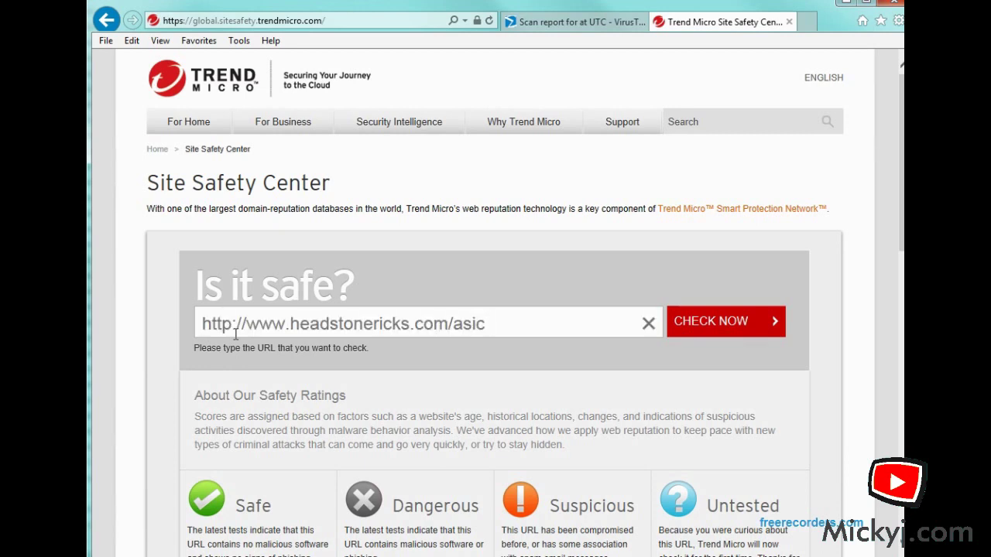
pyautogui.press('Left')
pyautogui.press('Left')
pyautogui.press('Left')
pyautogui.press('Left')
pyautogui.press('Left')
pyautogui.press('Left')
pyautogui.press('Left')
pyautogui.press('Left')
pyautogui.press('Left')
pyautogui.press('Left')
pyautogui.press('Left')
pyautogui.press('Left')
pyautogui.press('BackSpace')
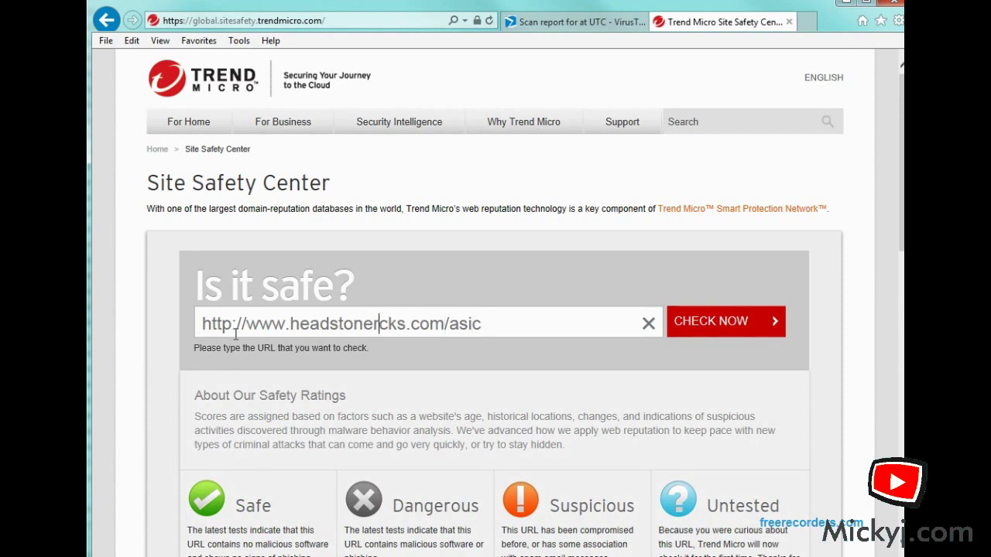
pyautogui.write('o')
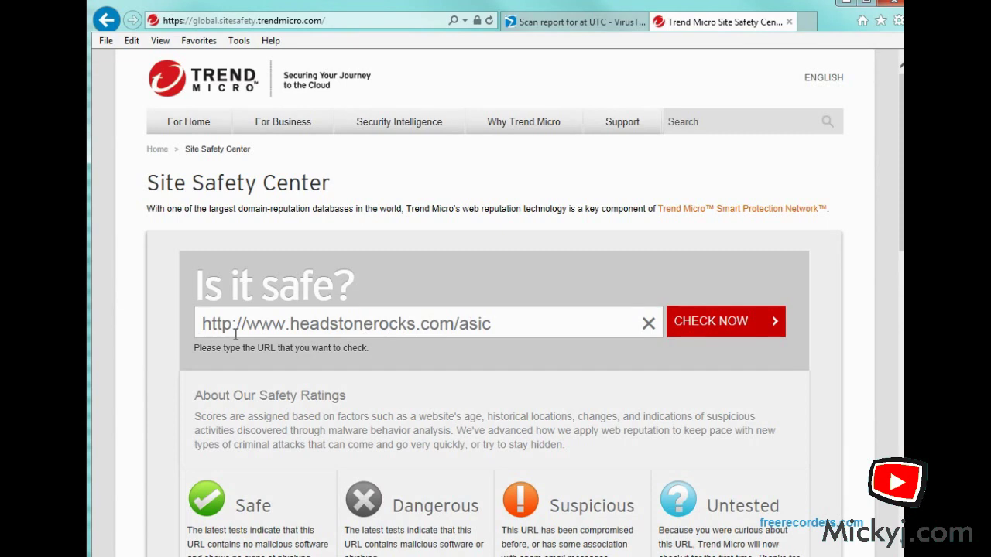
pyautogui.click(732, 337)
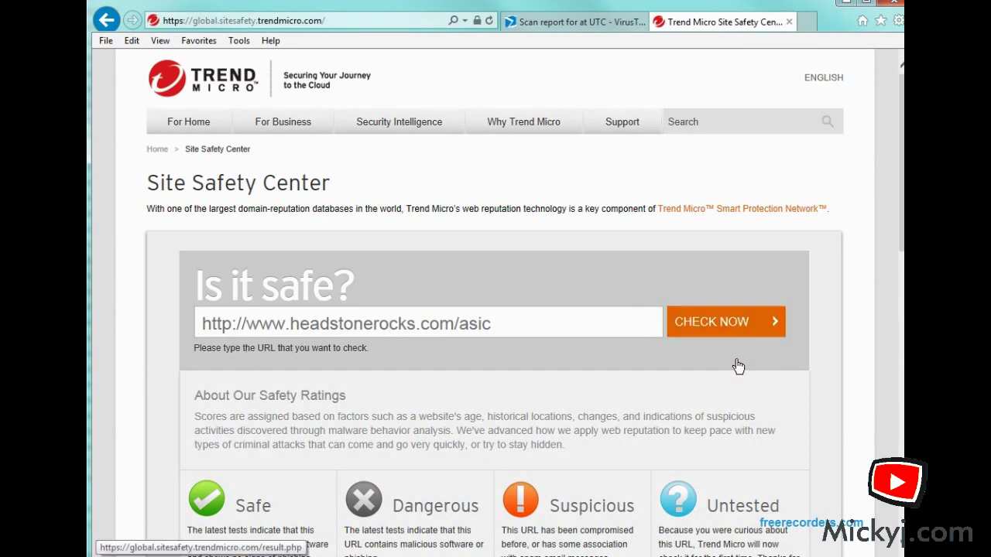
pyautogui.click(594, 23)
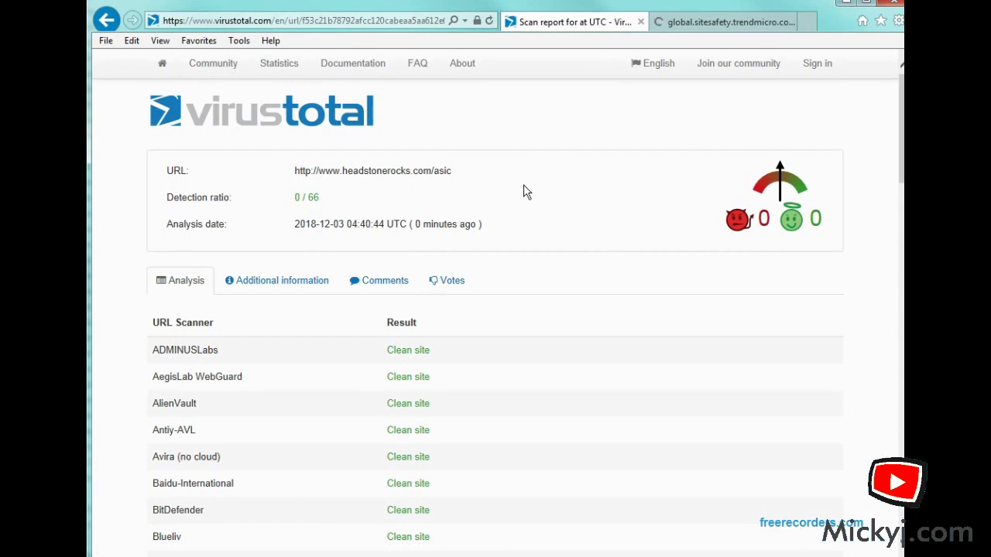
pyautogui.scroll(-6, 522, 190)
pyautogui.scroll(6, 500, 309)
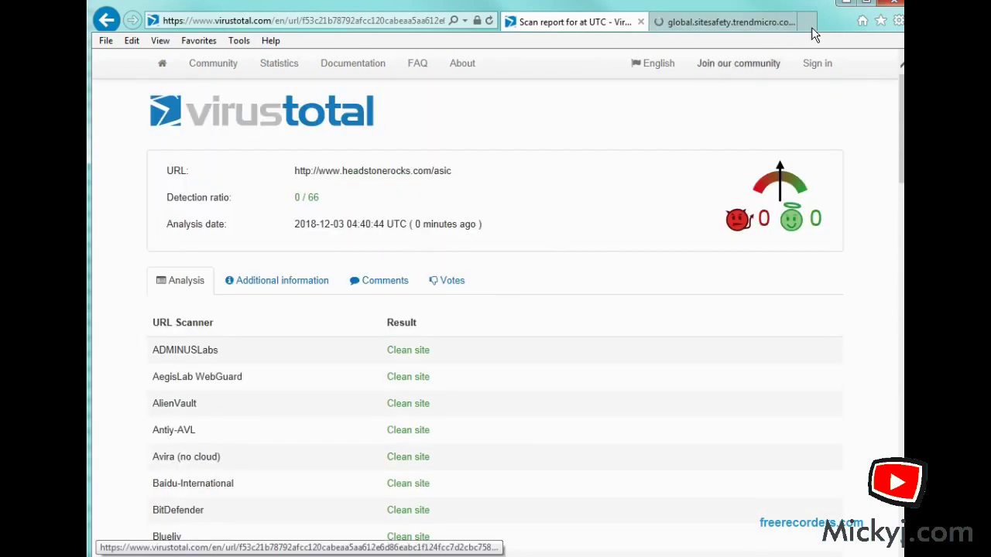
# Review the safety rating and category on Trend Micro's result page for the URL, and return to the VirusTotal scan report.
pyautogui.click(732, 21)
pyautogui.scroll(-3, 496, 358)
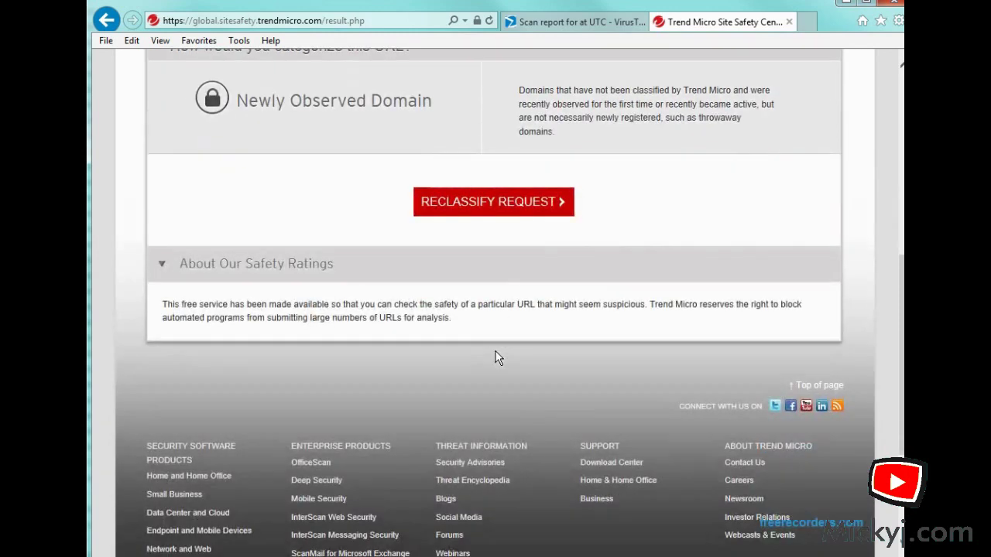
pyautogui.scroll(4, 495, 358)
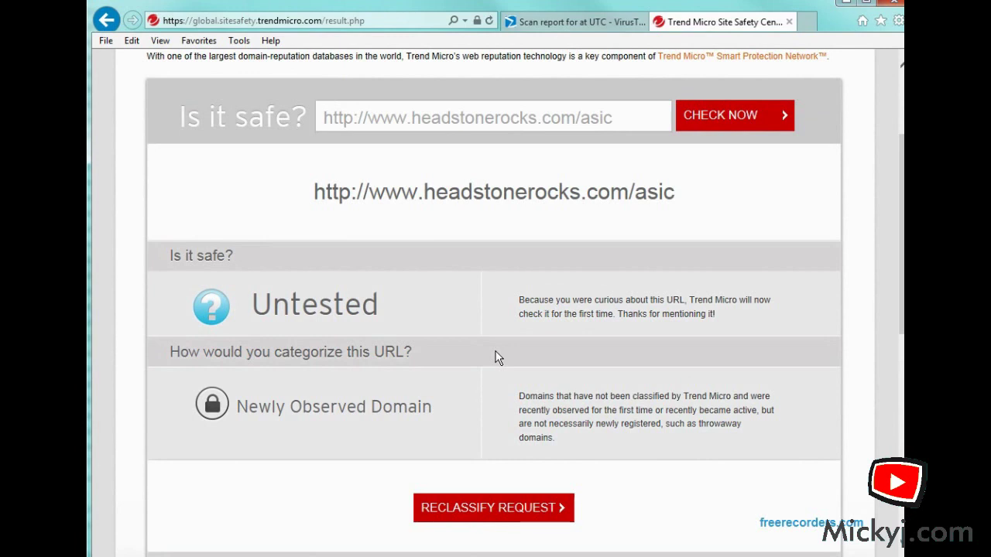
pyautogui.scroll(2, 495, 358)
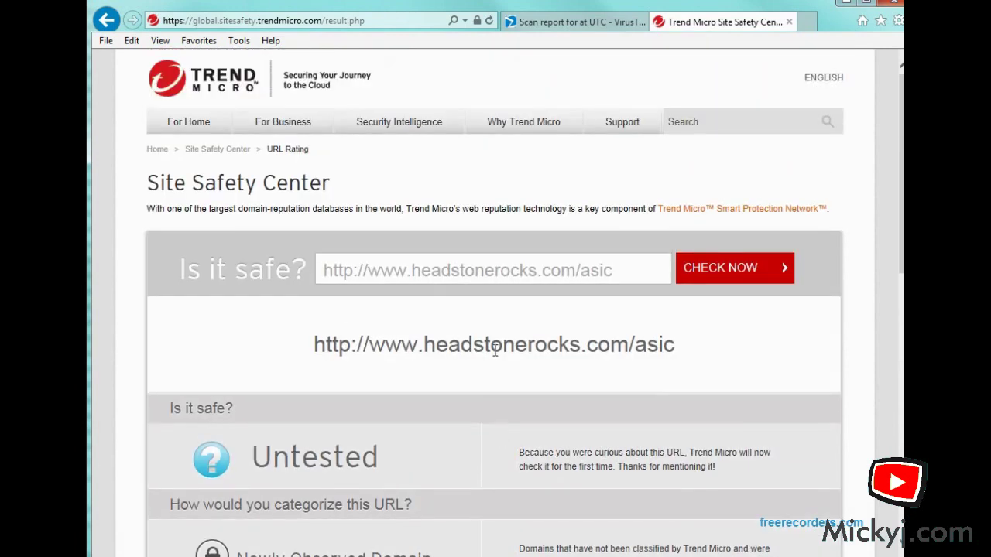
pyautogui.click(266, 22)
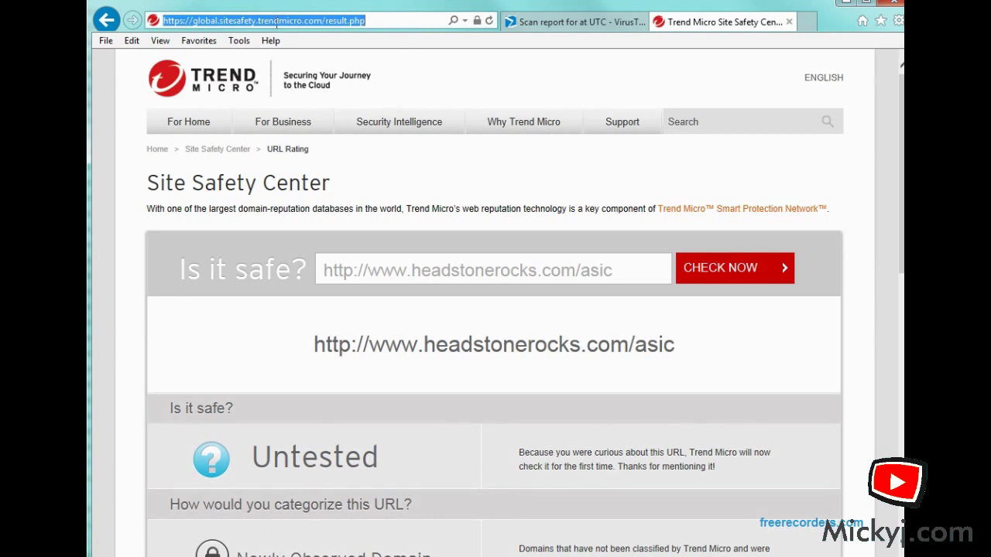
pyautogui.click(560, 25)
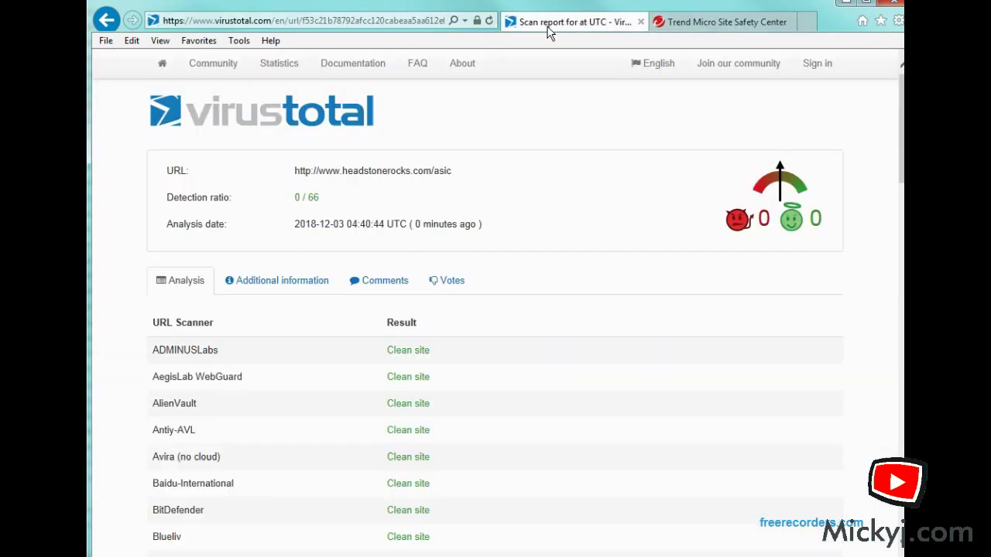